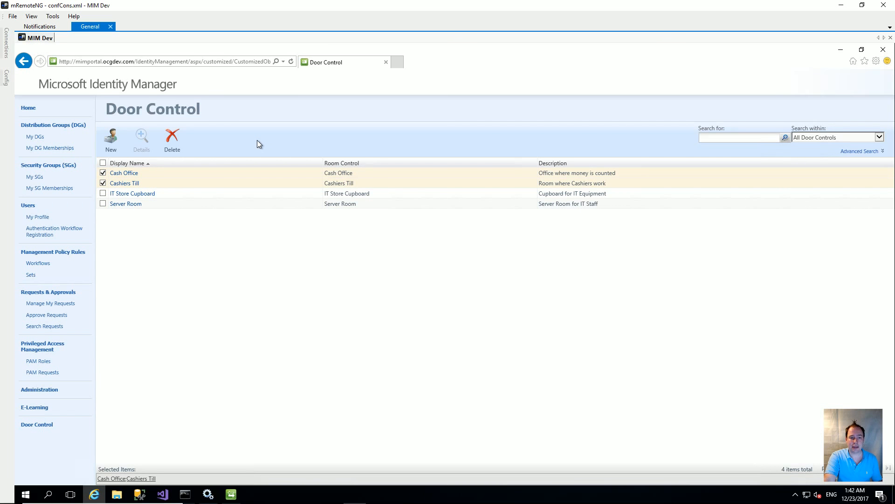
Deselect Cash Office and Cashiers Till and return to the portal home page.
left_click(103, 173)
left_click(103, 183)
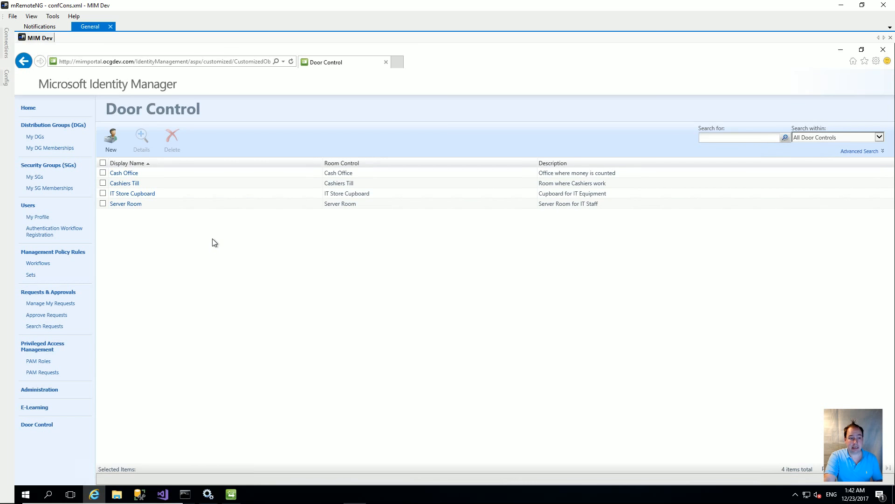
left_click(28, 108)
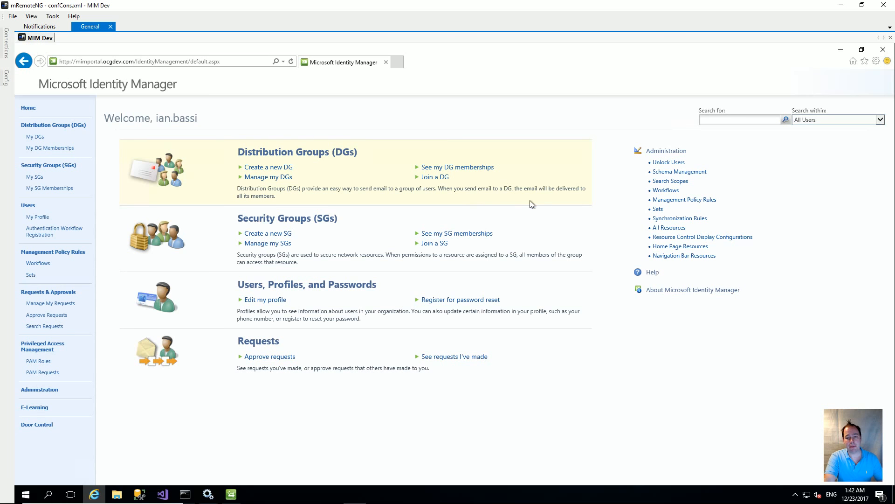
In Schema Management, select the Door Control resource type and list all its attribute bindings.
left_click(694, 174)
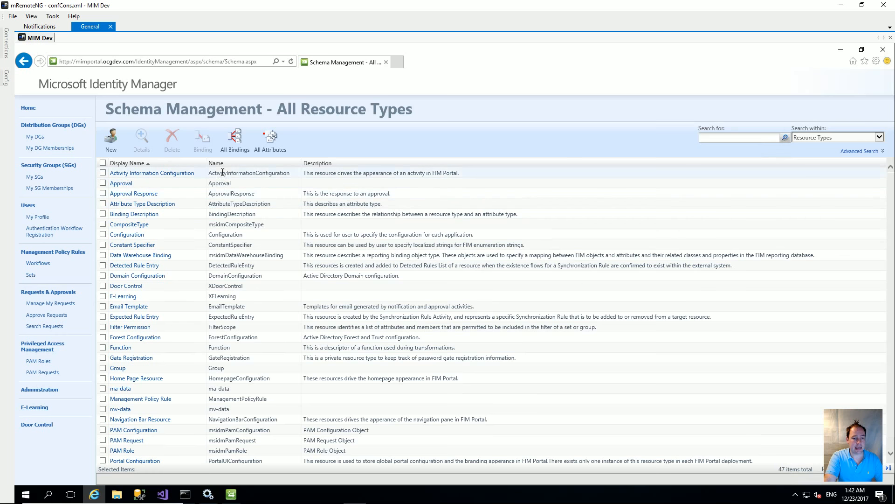
left_click(131, 286)
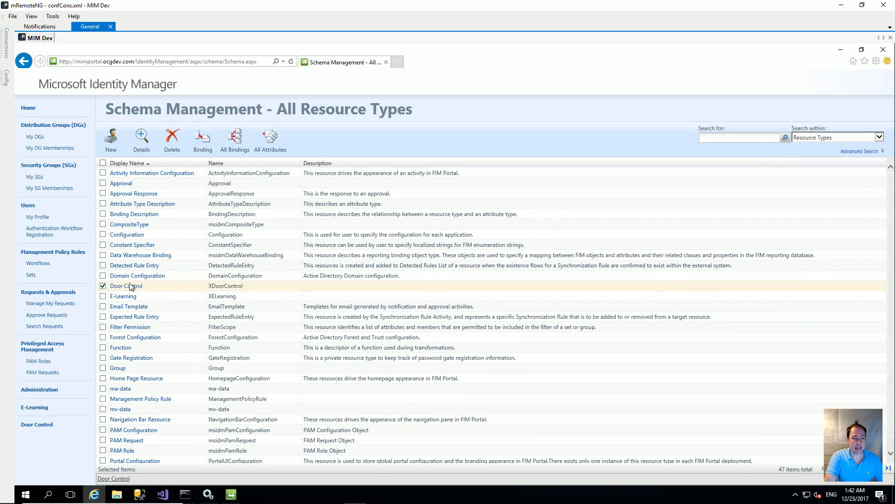
left_click(232, 150)
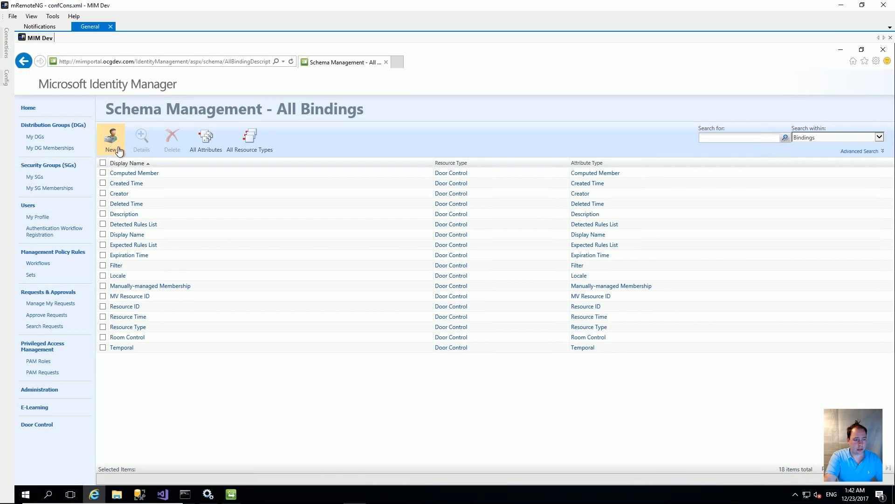
Create a new binding with resource type Door Control and attribute Membership Locked.
left_click(121, 146)
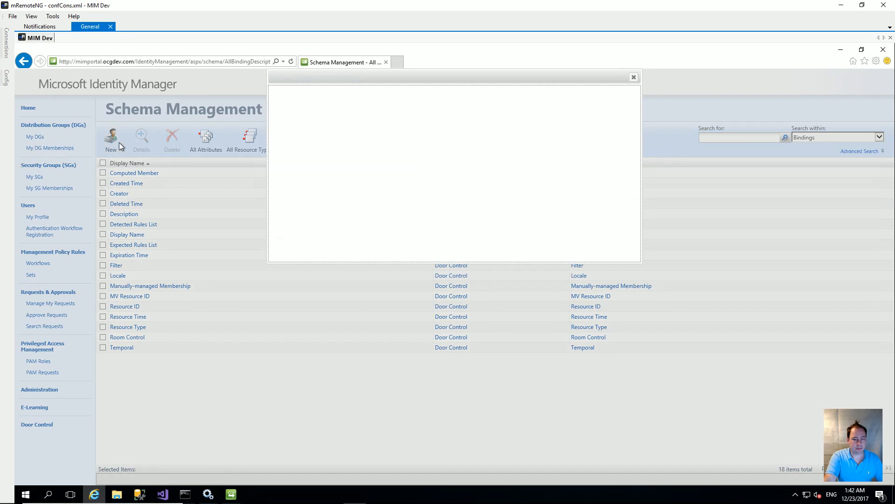
left_click(451, 120)
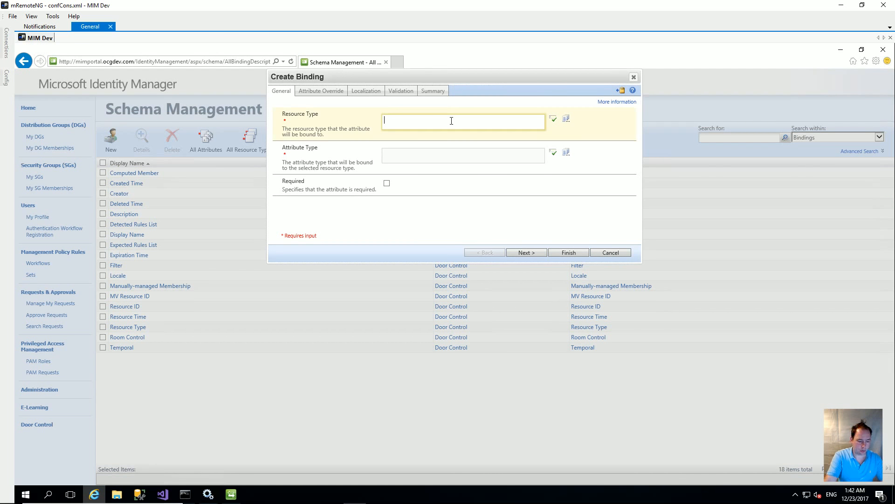
type("Door Control")
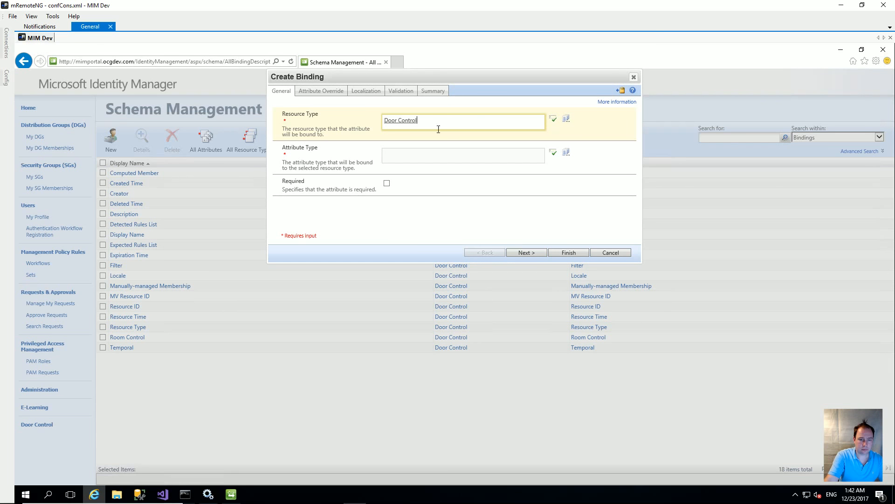
left_click(419, 154)
type("Member")
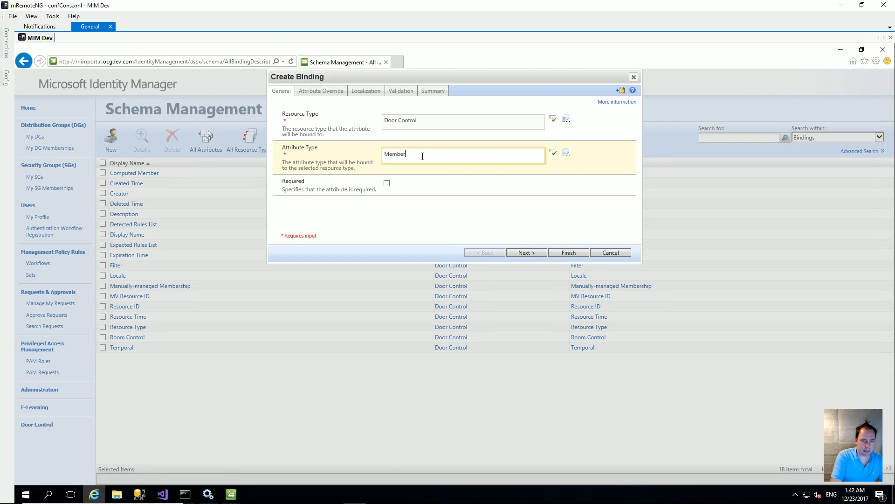
key("Tab")
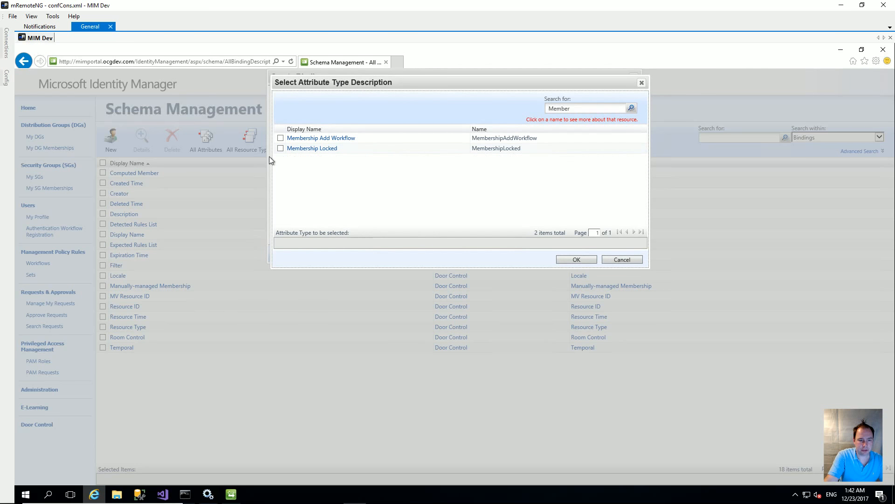
left_click(280, 149)
Finish and submit the Membership Locked binding, then return to the Door Control list.
left_click(576, 259)
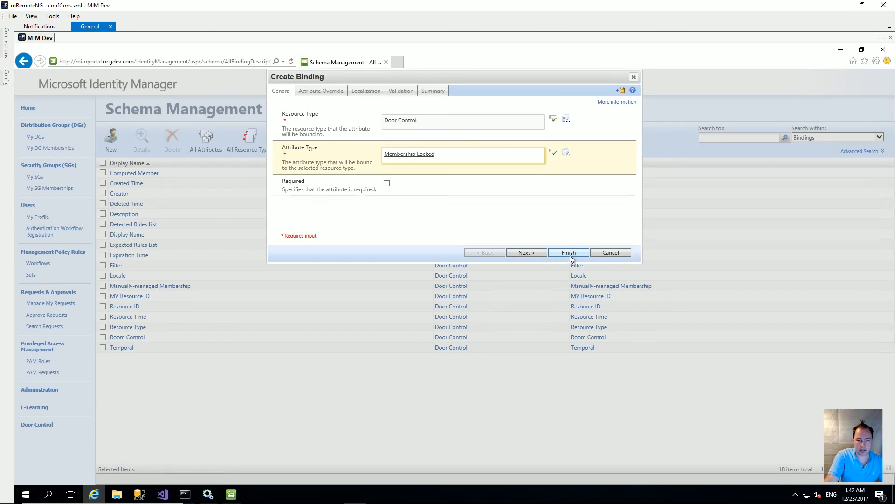
left_click(574, 254)
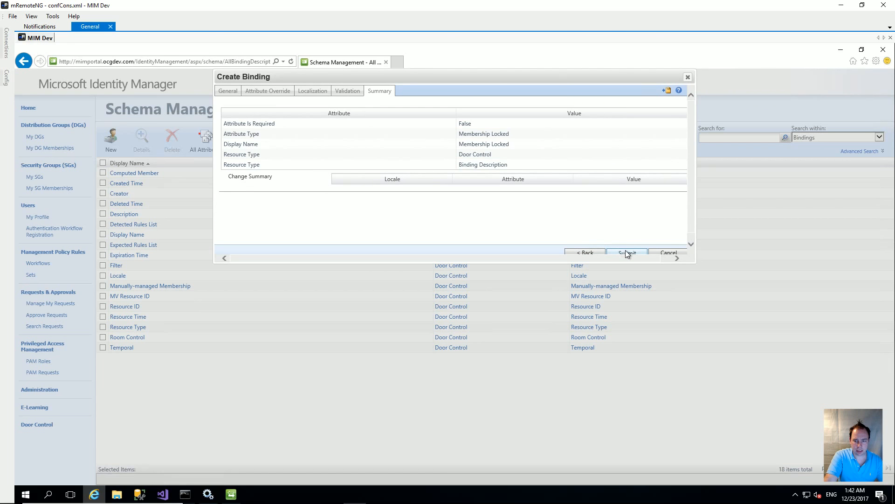
left_click(624, 251)
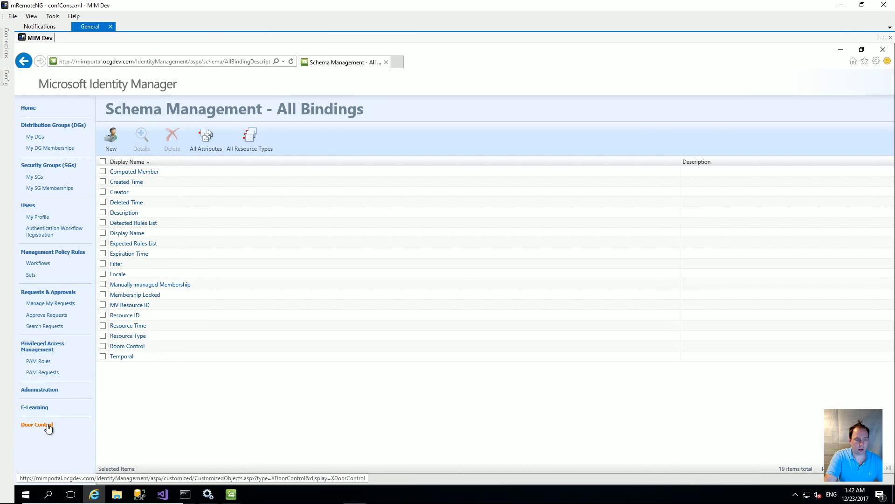
left_click(46, 425)
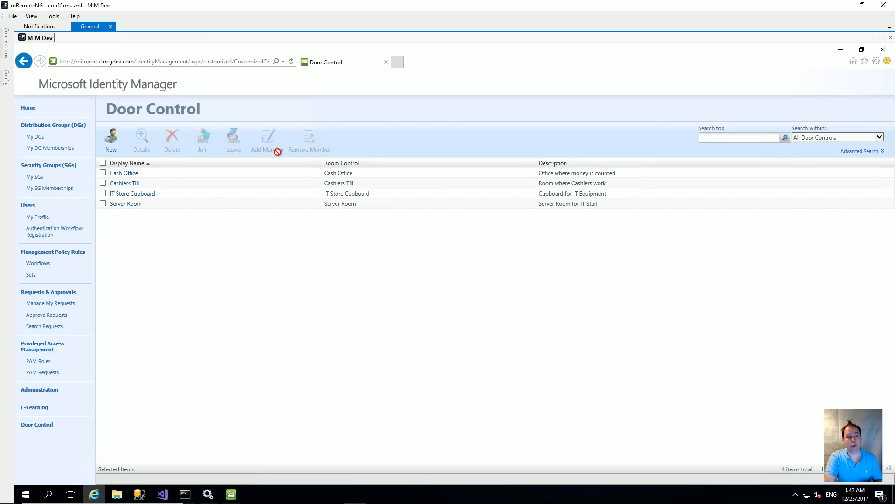
left_click(103, 173)
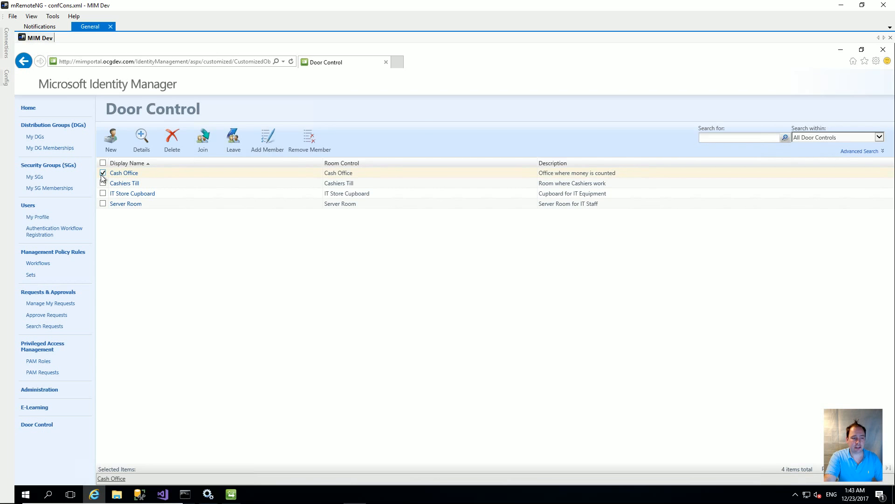
left_click(268, 138)
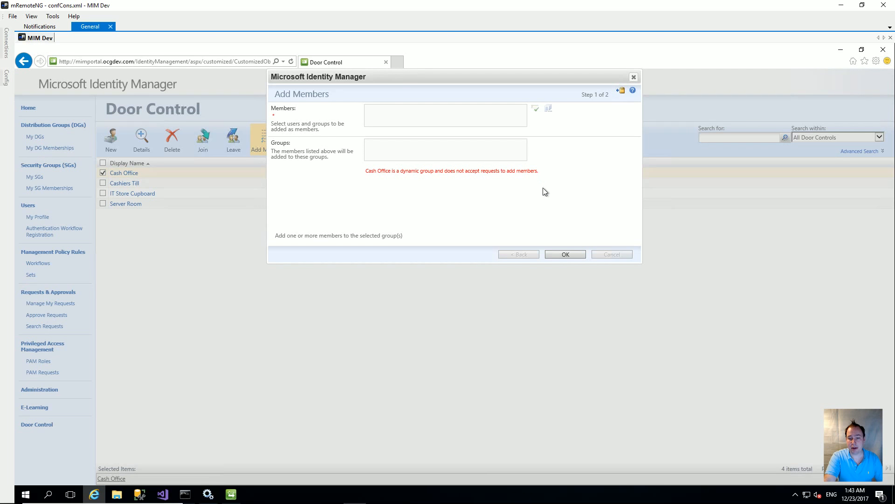
left_click(567, 253)
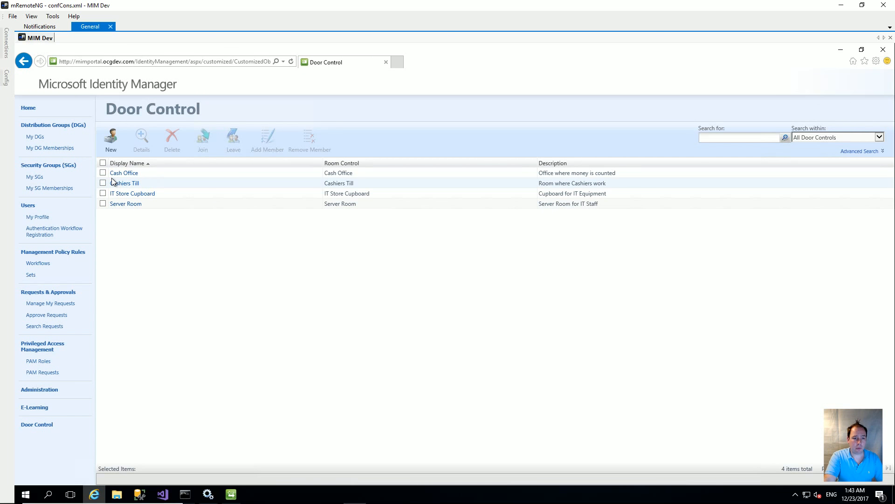
Open Management Policy Rules in a new tab and edit the Admins can modify Door Control Objects rule.
right_click(54, 256)
left_click(74, 265)
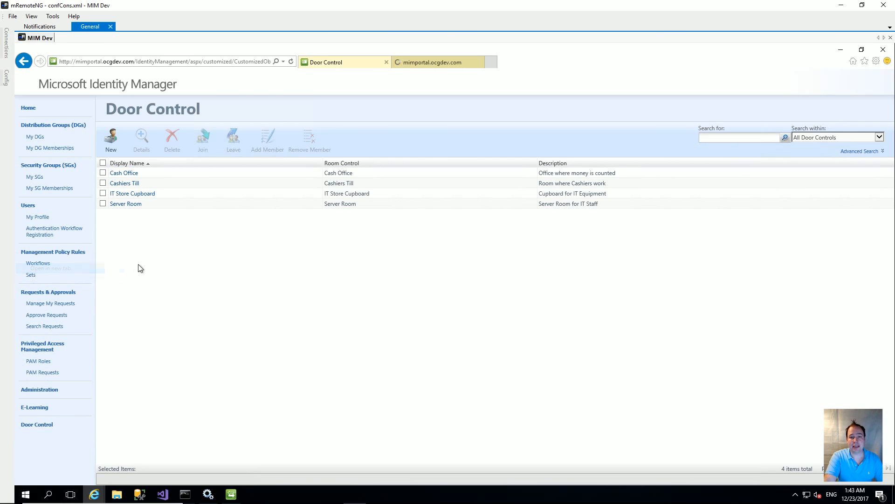
left_click(448, 59)
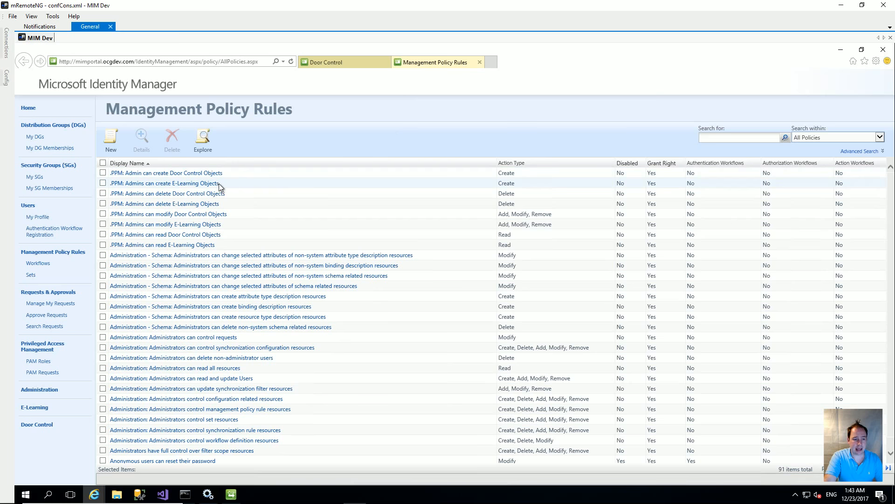
left_click(199, 214)
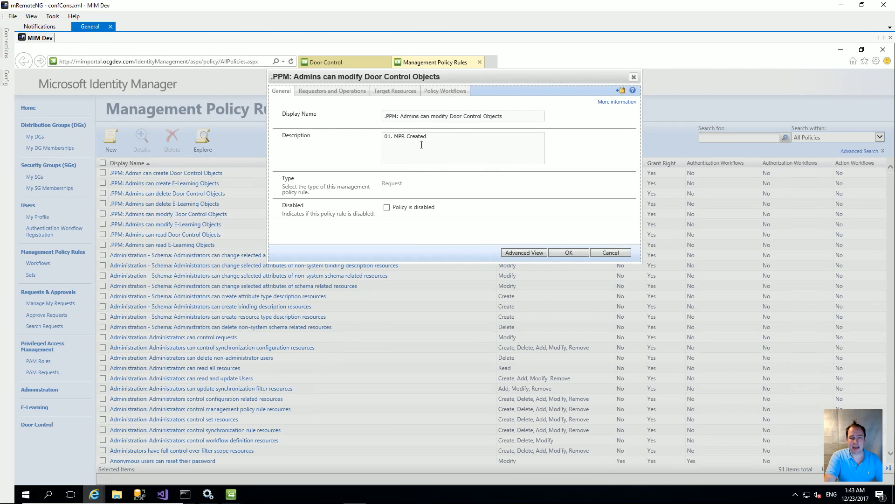
left_click(394, 93)
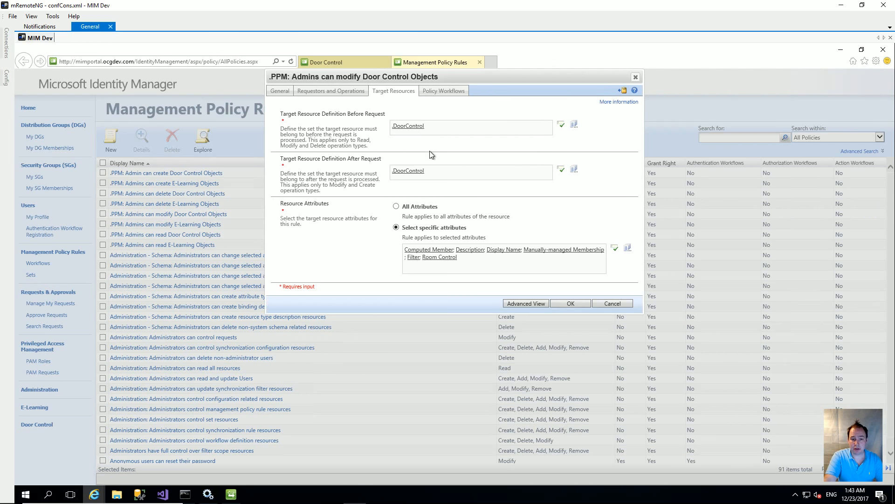
Add Membership Locked to the rule's target resource attributes, submit, and return to the Door Control list.
left_click(477, 264)
type("memb")
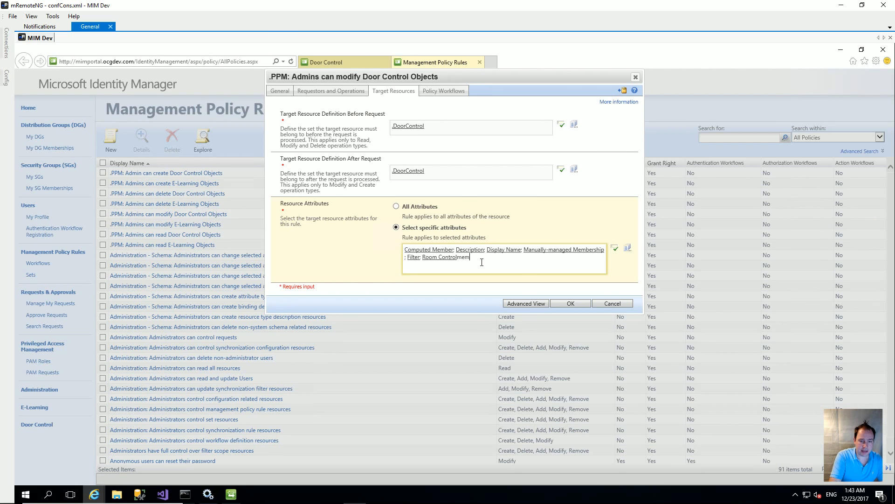
type("er")
key("ctrl+k")
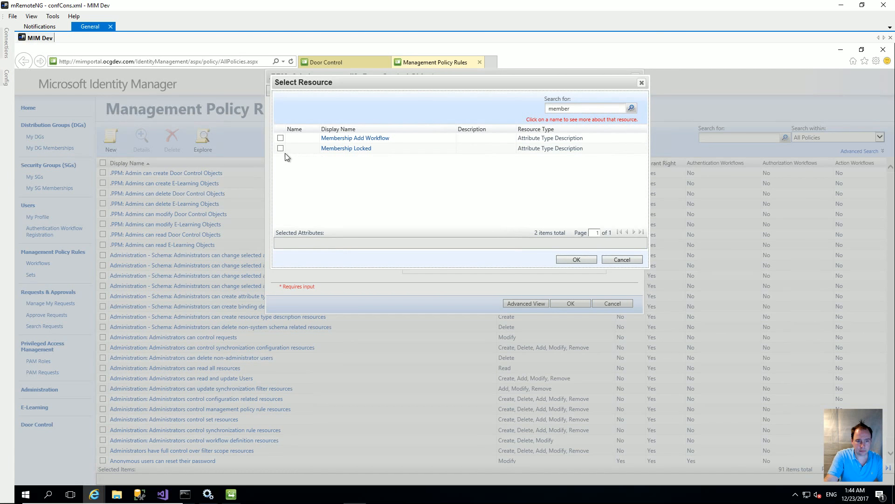
left_click(280, 149)
left_click(583, 259)
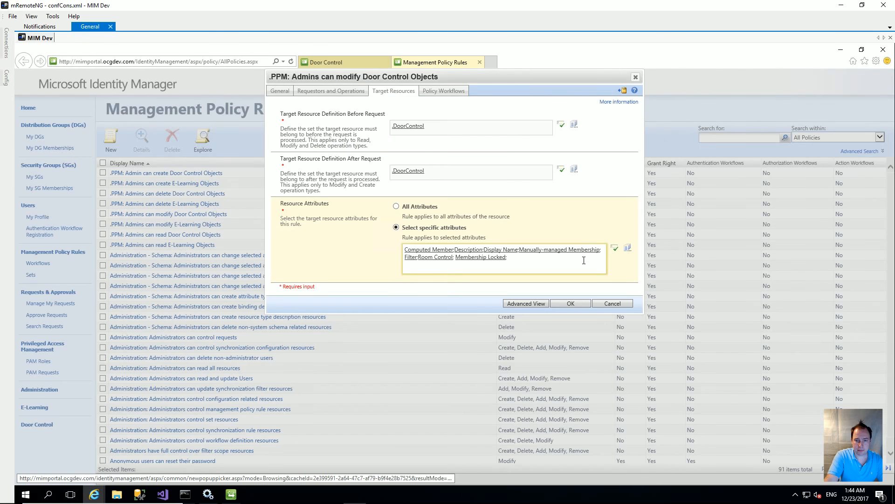
left_click(570, 304)
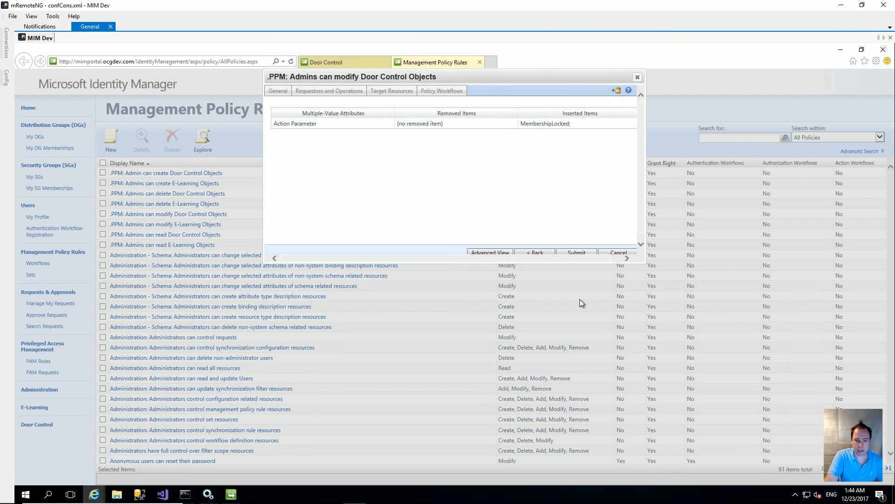
left_click(577, 252)
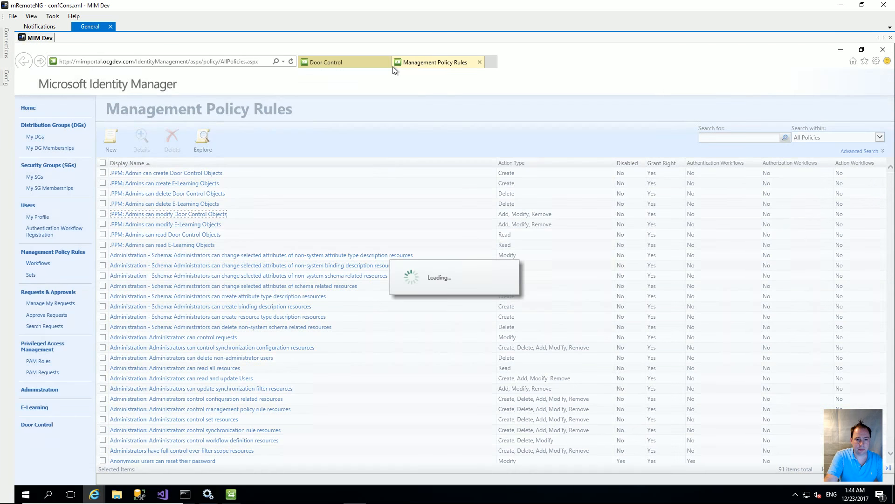
left_click(351, 61)
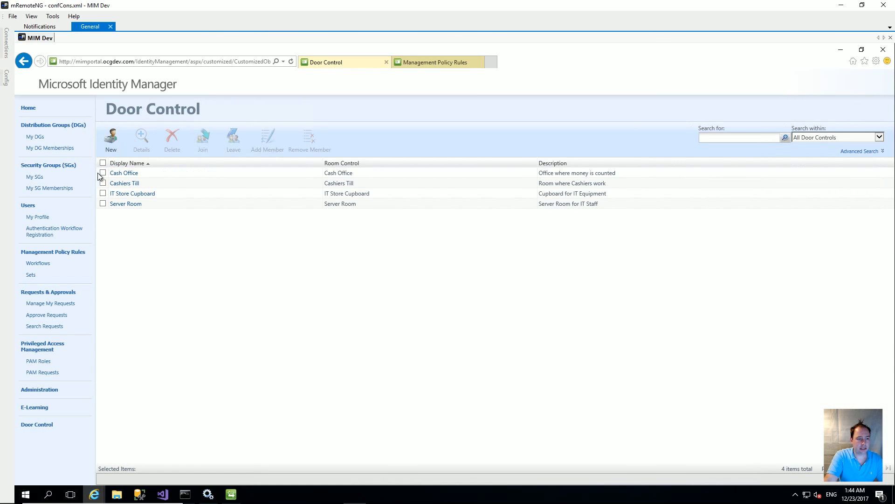
Save Cash Office with Membership Locked left False, then start adding members to it.
left_click(112, 175)
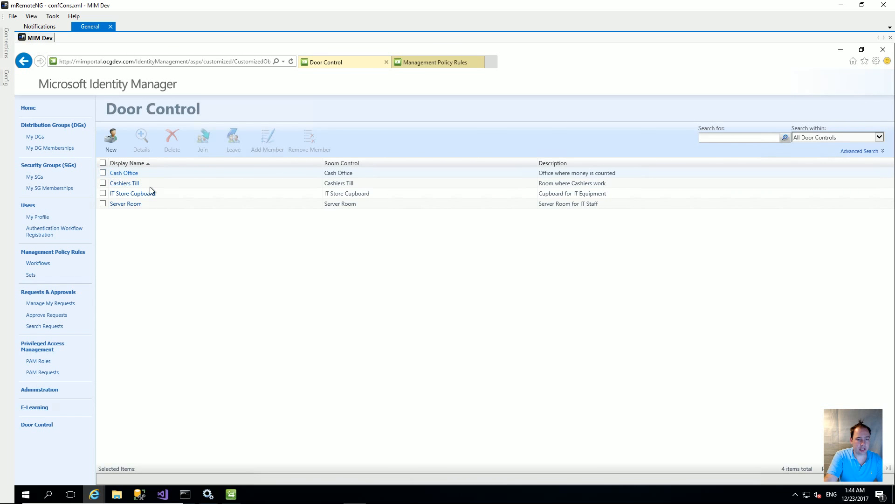
left_click(534, 252)
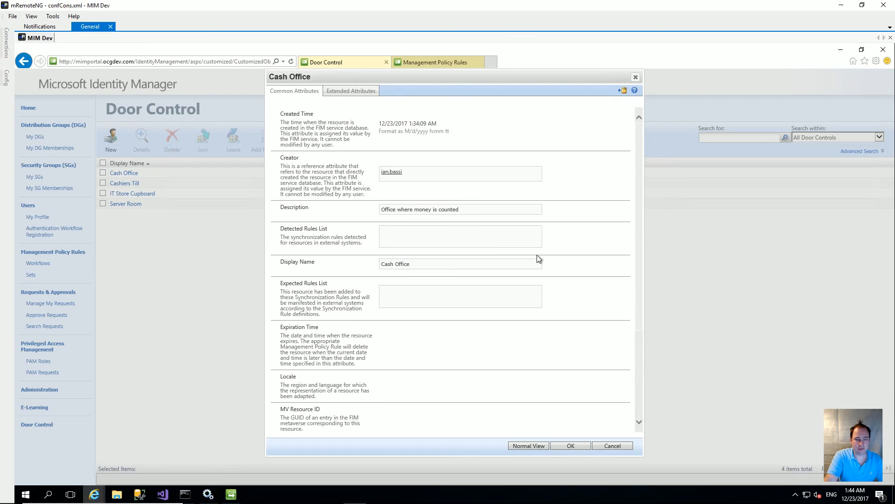
left_click(339, 93)
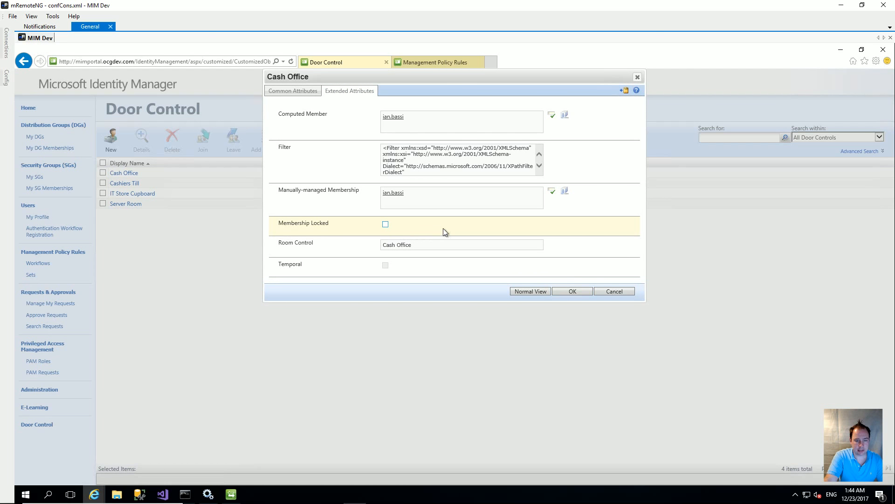
left_click(578, 292)
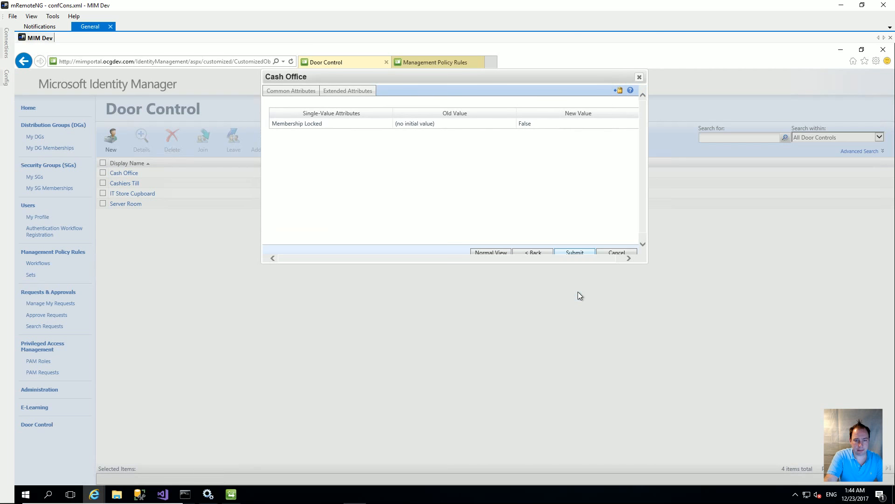
left_click(569, 251)
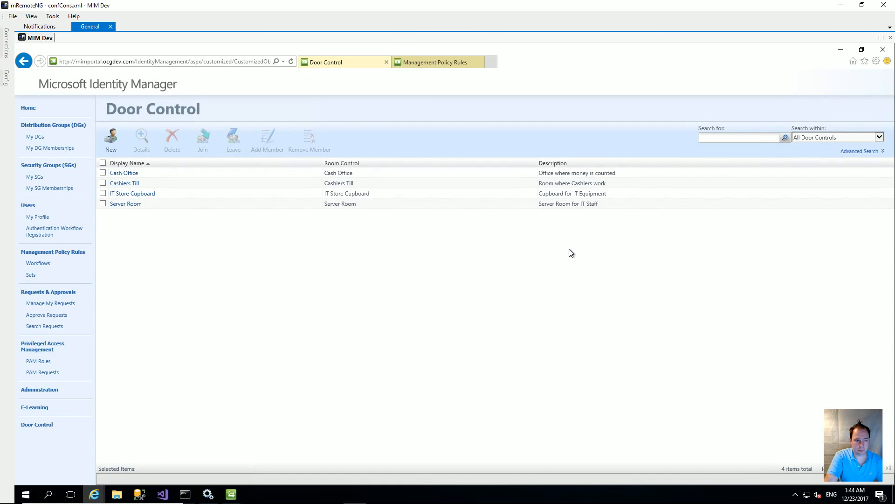
left_click(103, 173)
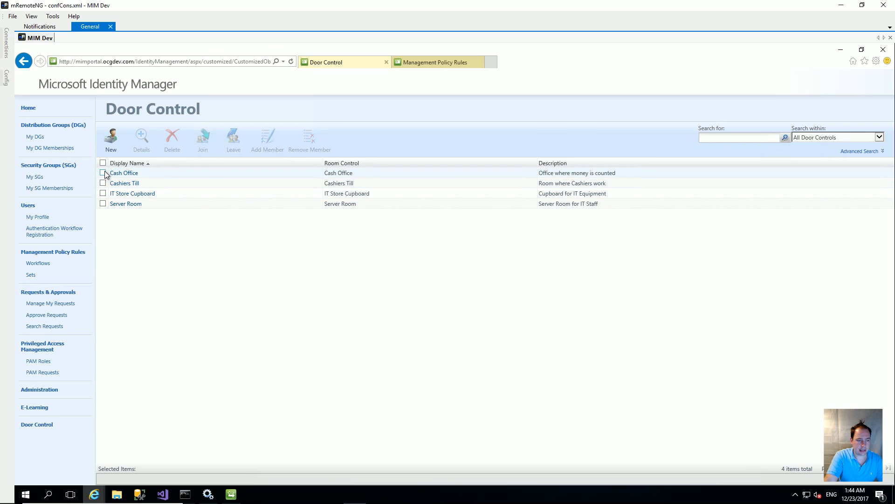
left_click(269, 137)
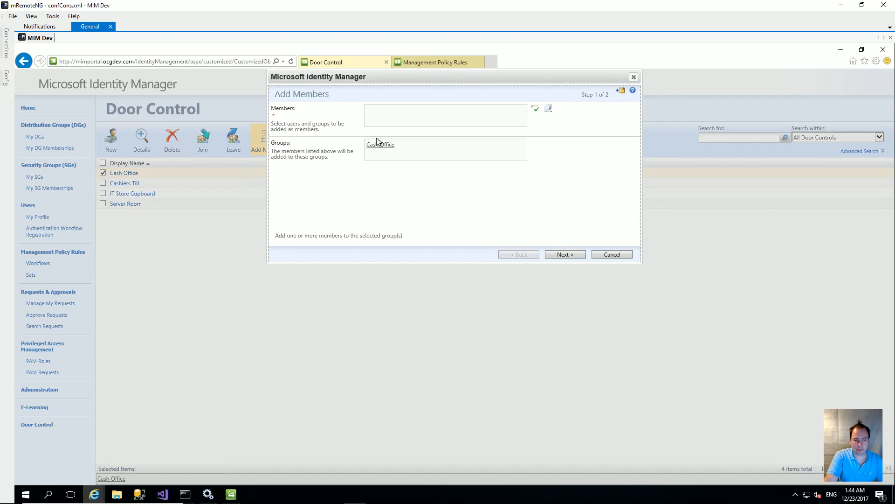
Cancel adding members and save Cashiers Till with Membership Locked set to False.
left_click(608, 254)
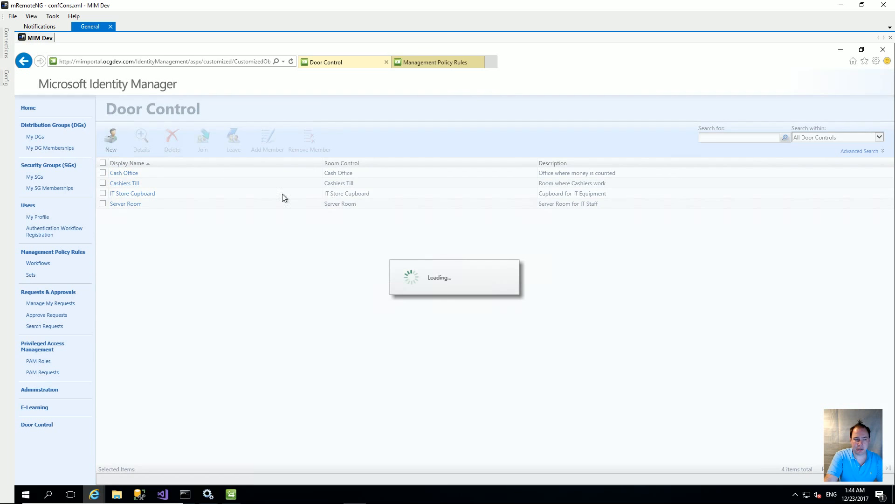
left_click(124, 184)
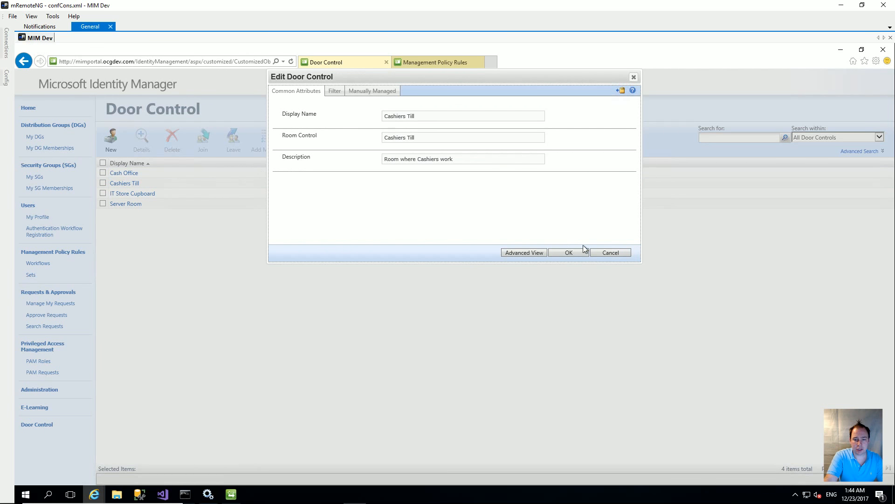
left_click(533, 254)
left_click(360, 91)
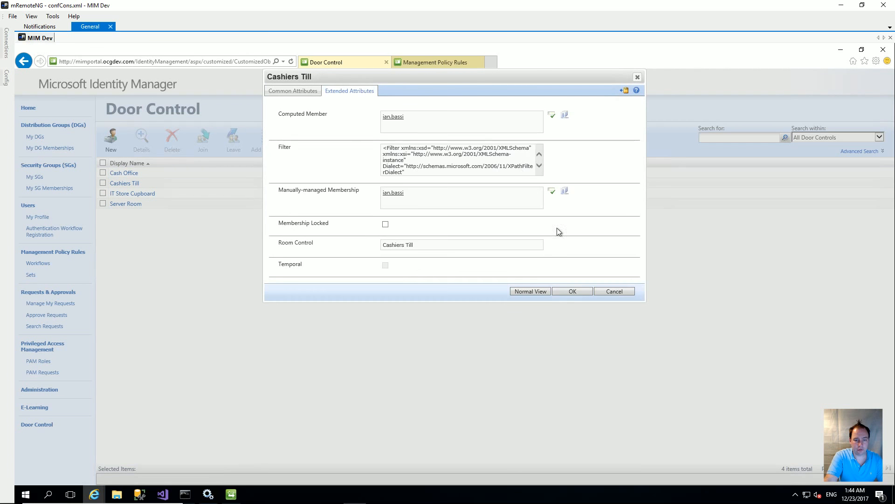
left_click(571, 290)
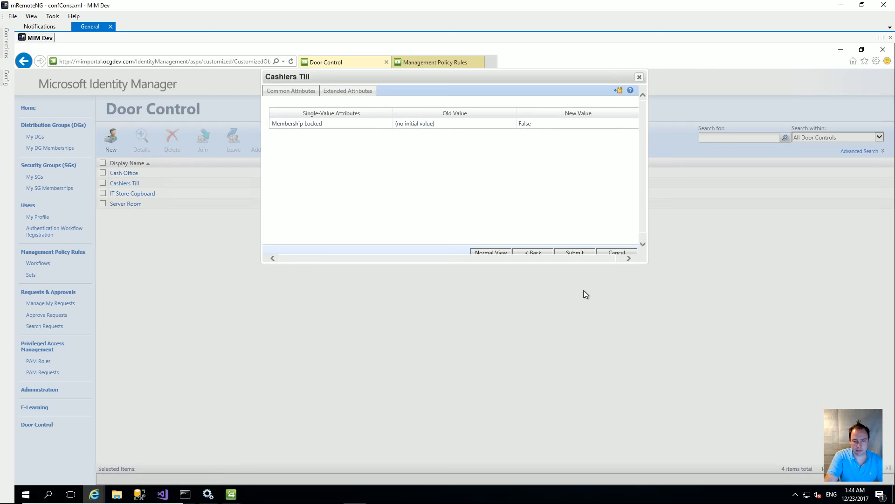
left_click(576, 252)
Save IT Store Cupboard and Server Room with Membership Locked set to False.
left_click(136, 193)
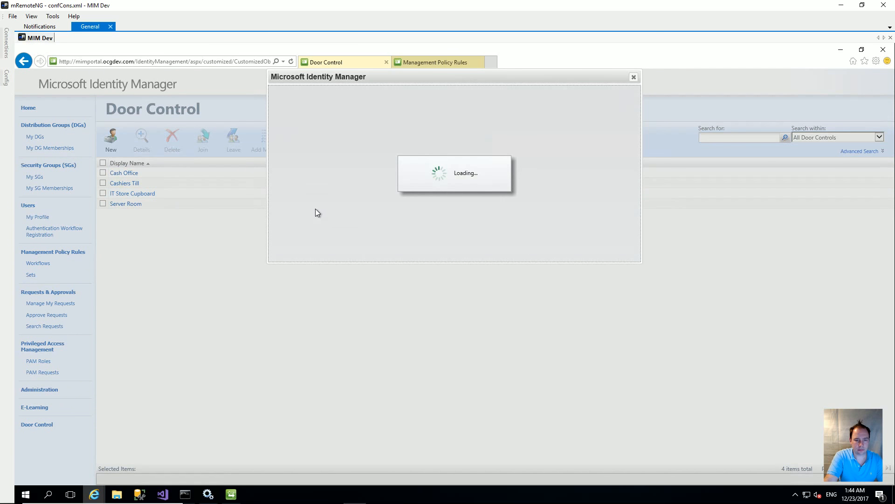
left_click(360, 92)
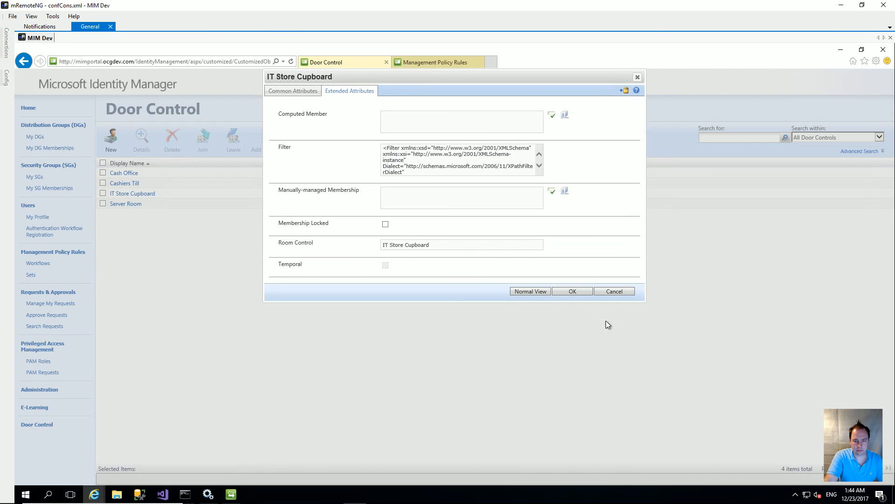
left_click(574, 291)
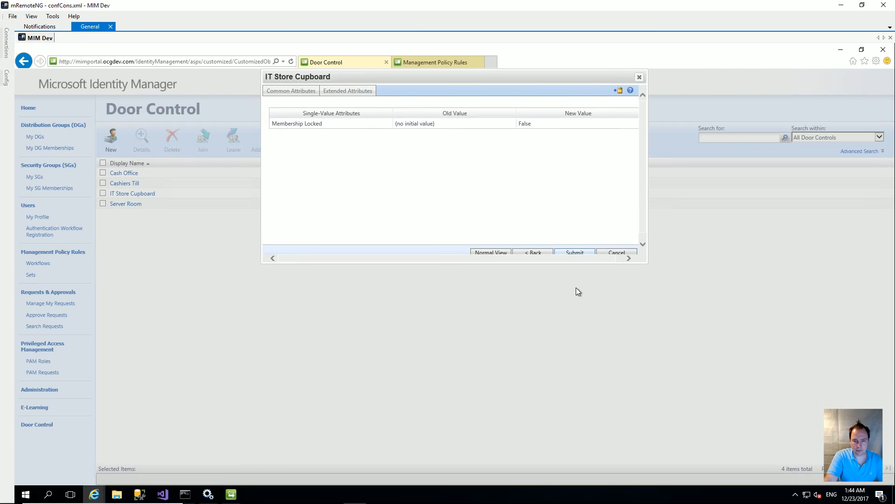
left_click(575, 252)
left_click(126, 203)
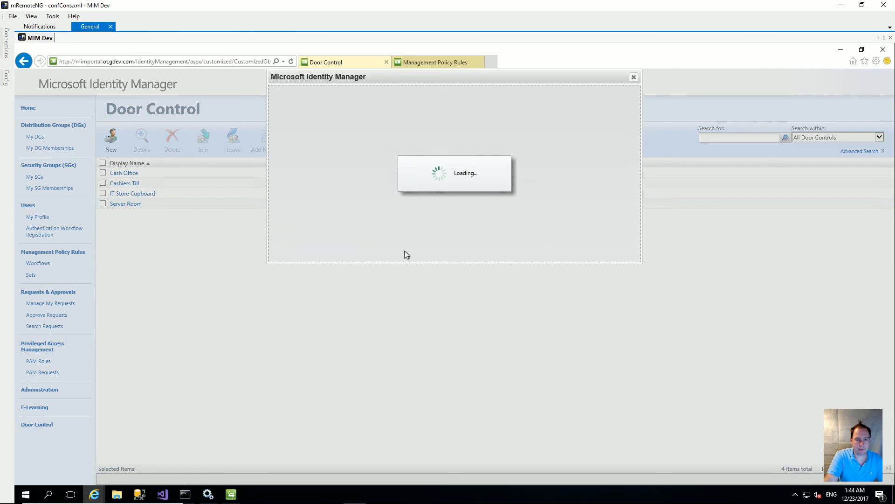
left_click(522, 254)
left_click(349, 92)
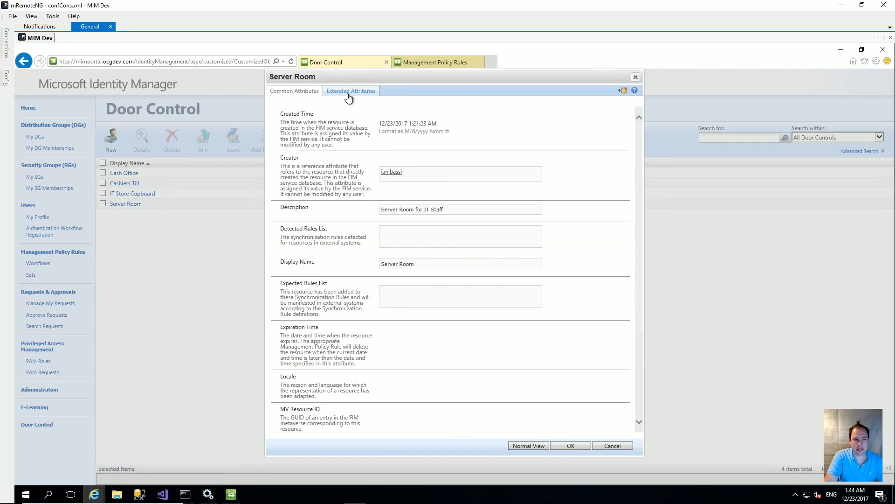
left_click(349, 92)
left_click(579, 289)
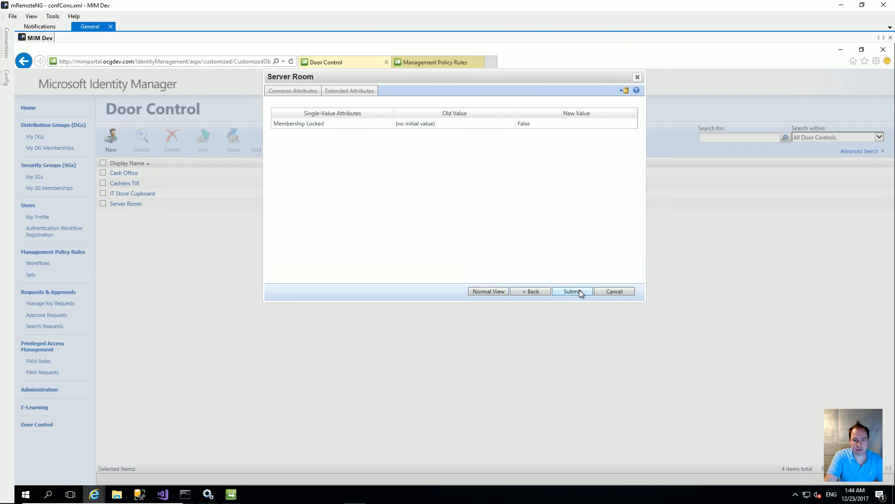
left_click(576, 252)
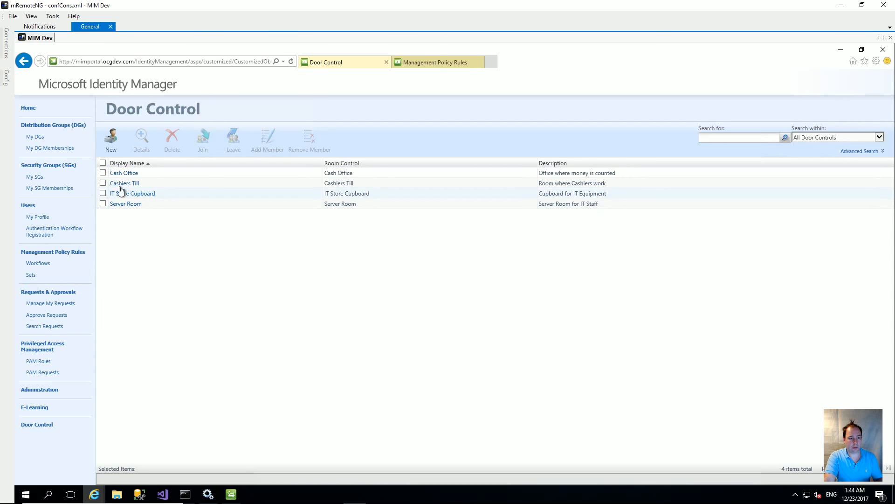
Select the Cash Office, Cashiers Till and IT Store Cupboard door controls.
left_click(103, 173)
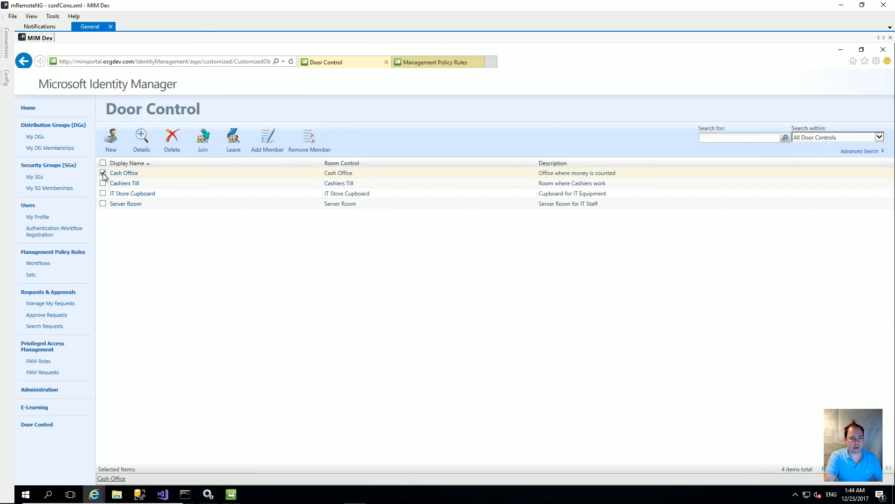
left_click(103, 183)
left_click(103, 194)
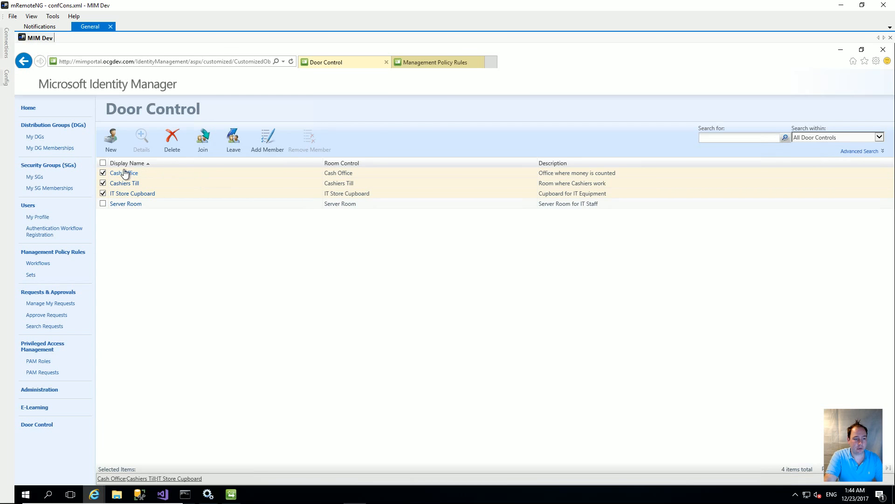
Add three users as members of the selected door controls and submit the request.
left_click(268, 143)
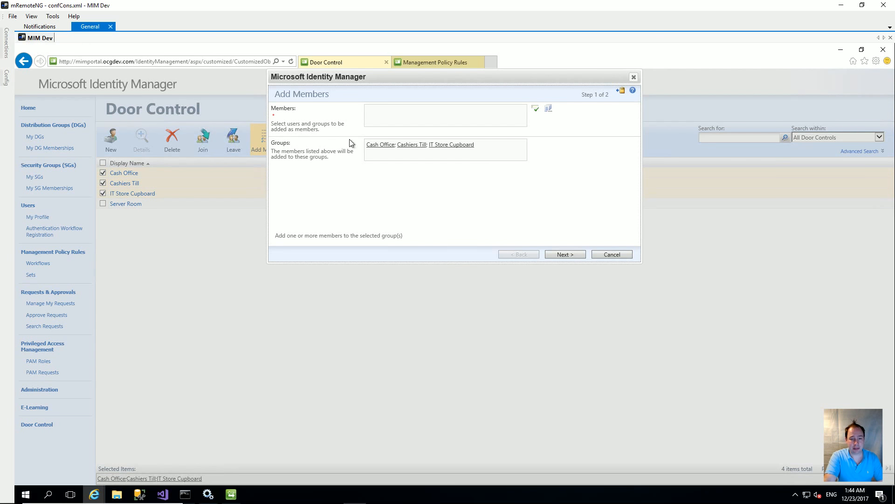
left_click(549, 109)
left_click(538, 107)
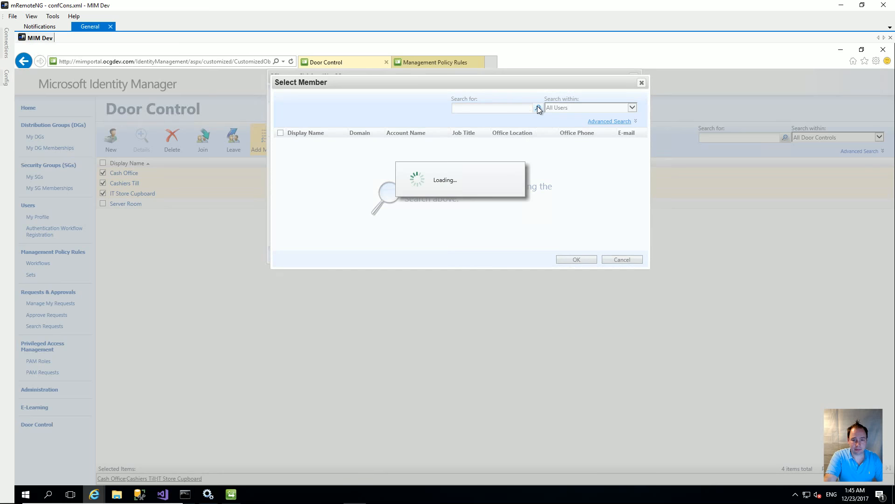
left_click(278, 163)
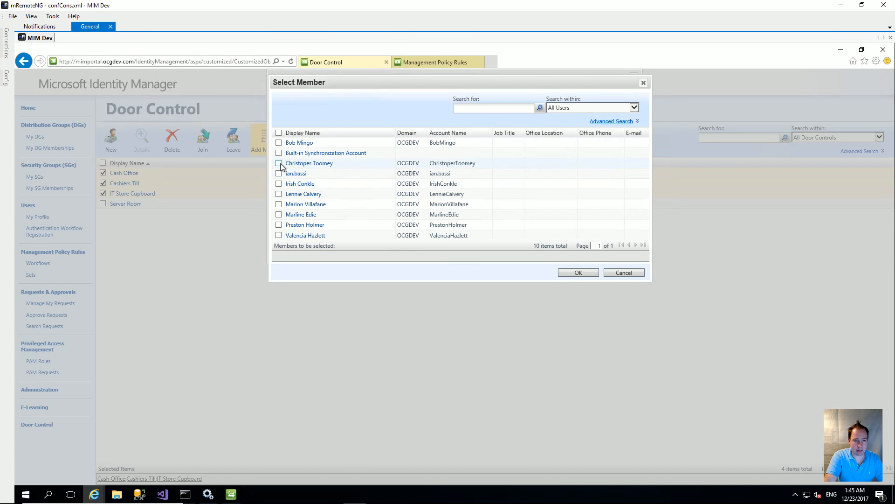
left_click(278, 194)
left_click(278, 204)
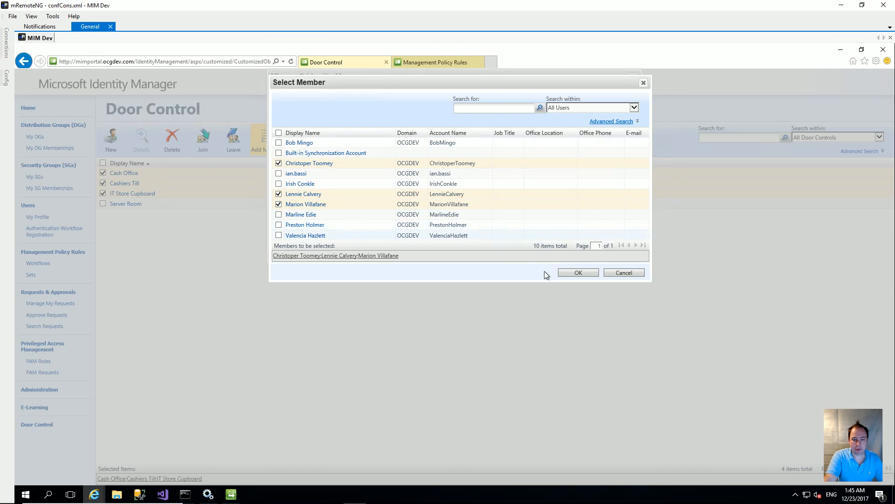
left_click(575, 273)
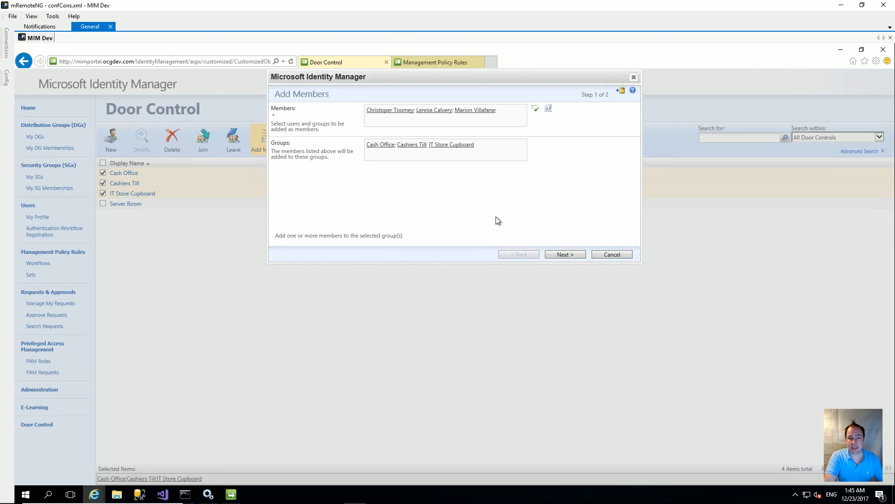
left_click(570, 252)
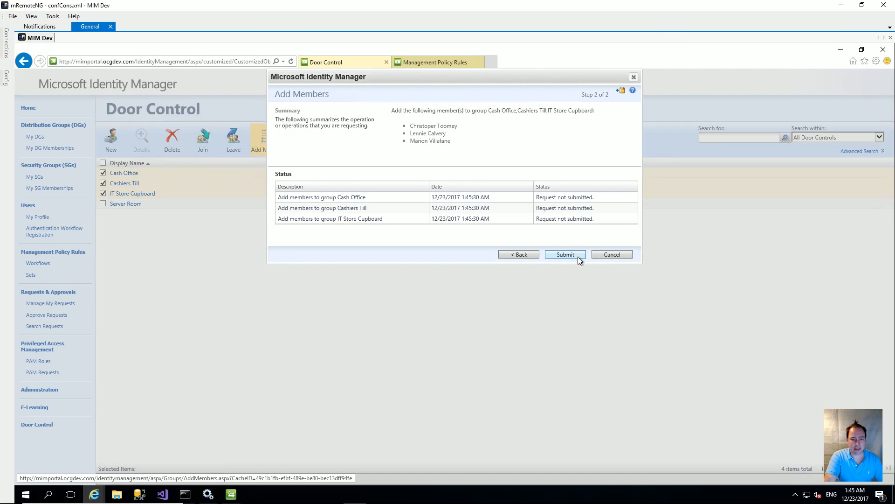
left_click(573, 254)
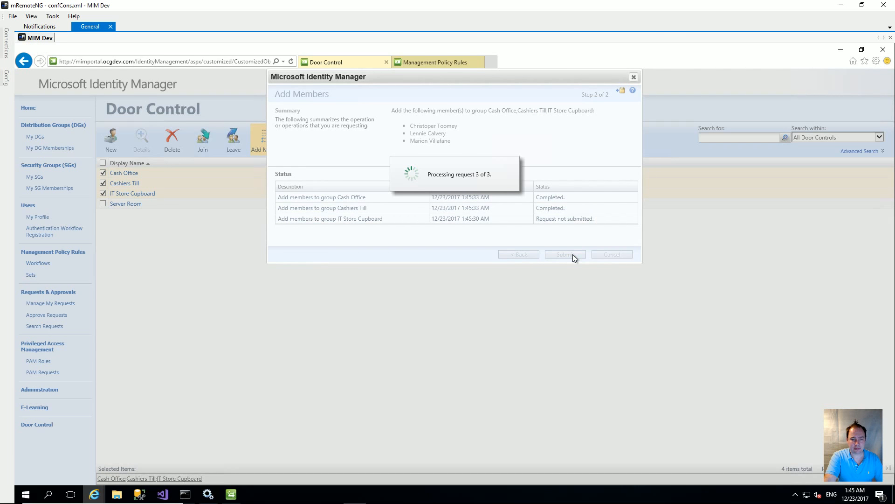
Close the summary and review Cash Office's manually managed members without changes.
left_click(572, 263)
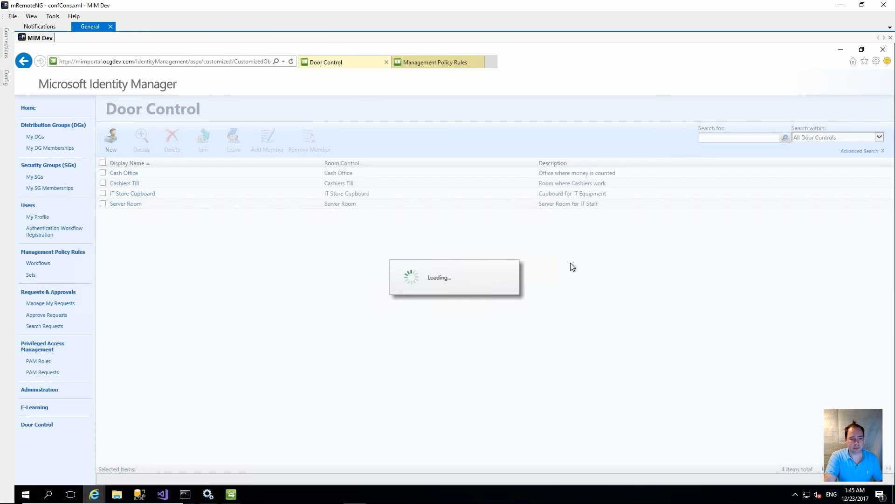
left_click(127, 174)
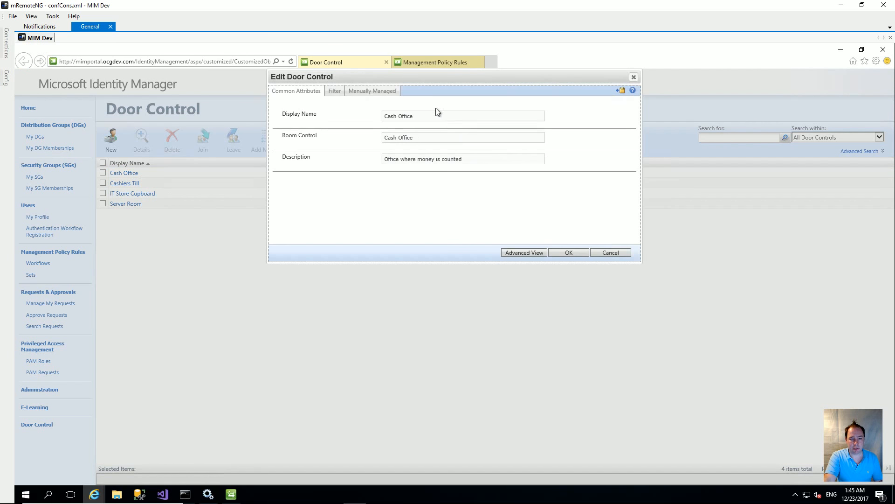
left_click(372, 93)
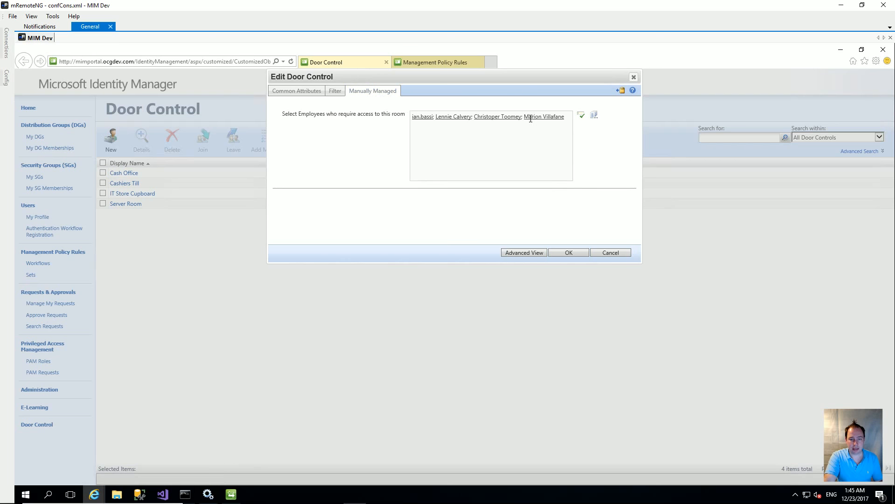
left_click(580, 252)
Review the manually managed members of Cashiers Till and IT Store Cupboard, cancelling each.
left_click(122, 182)
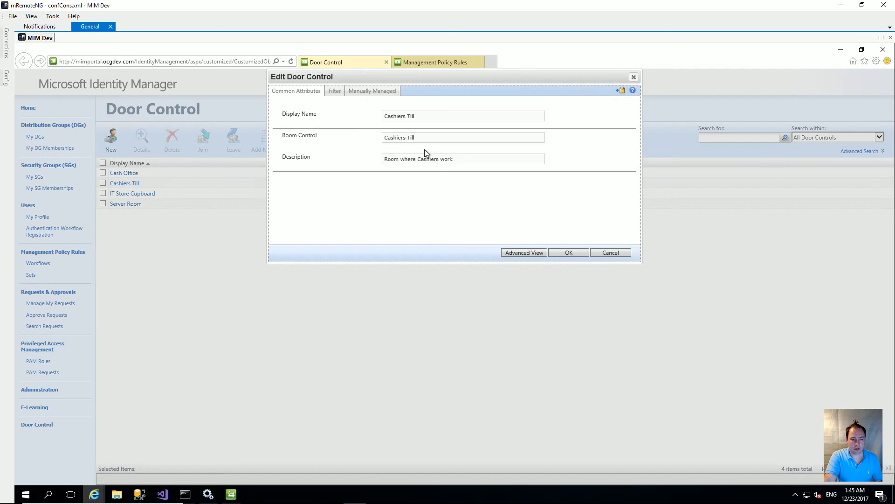
left_click(381, 92)
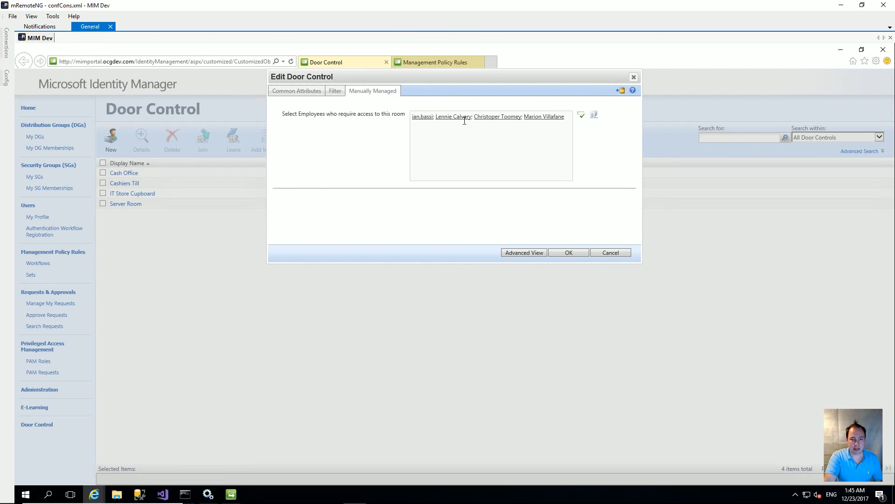
left_click(611, 252)
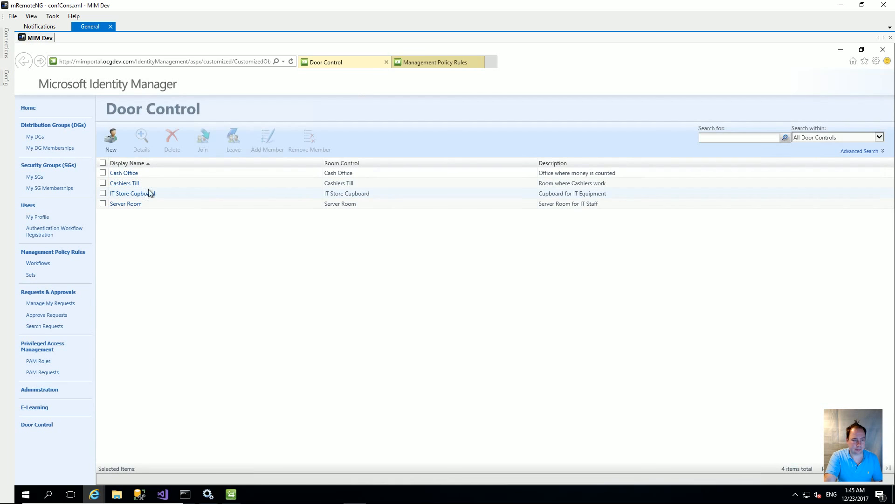
left_click(125, 193)
left_click(391, 91)
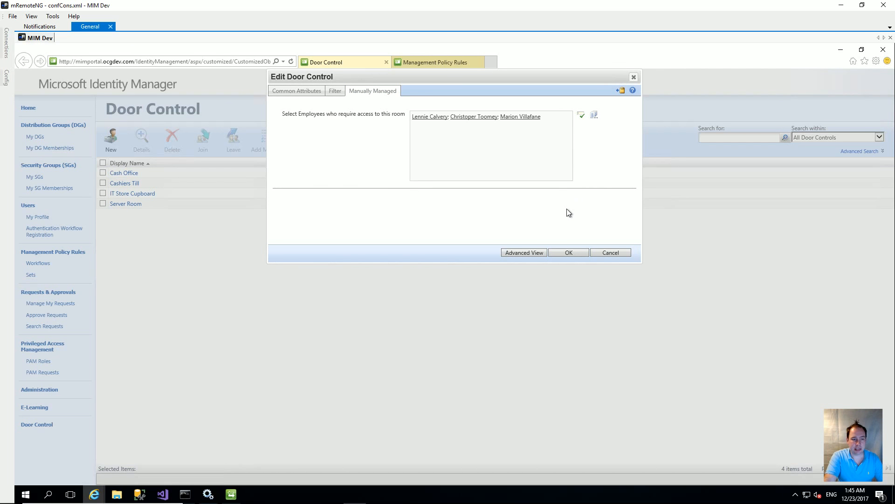
left_click(609, 253)
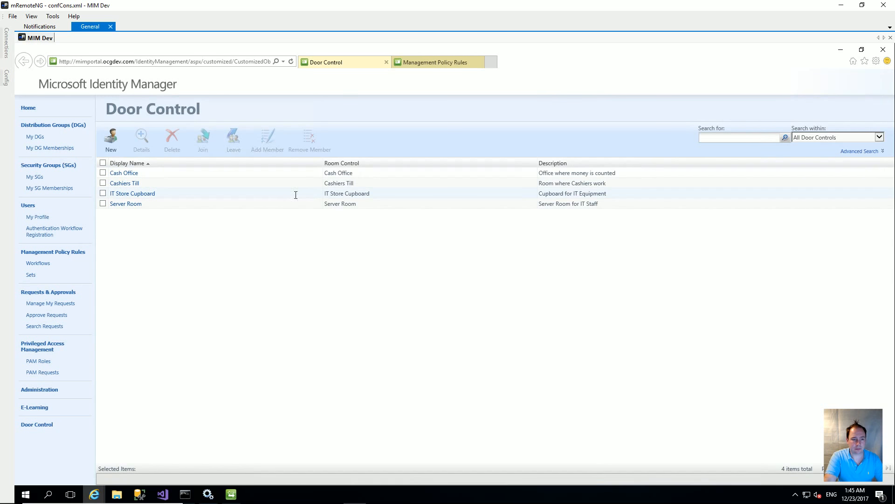
Select IT Store Cupboard and Server Room, join them, and submit the join requests.
left_click(103, 193)
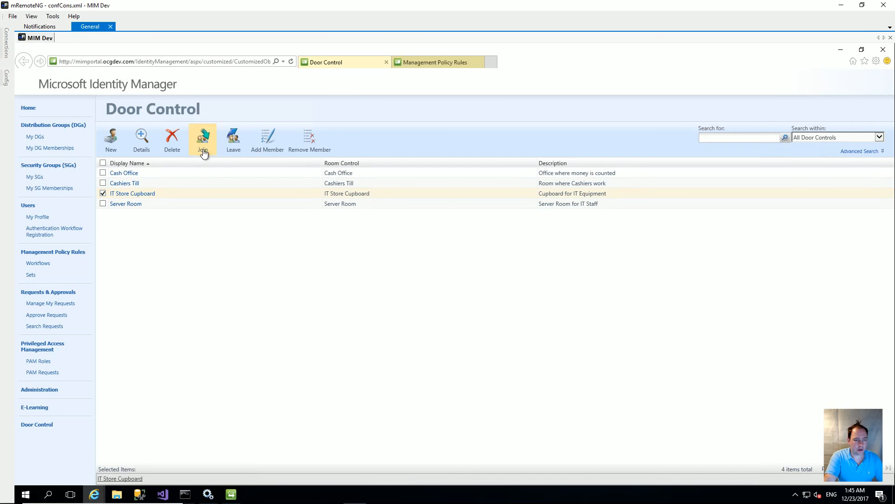
left_click(103, 203)
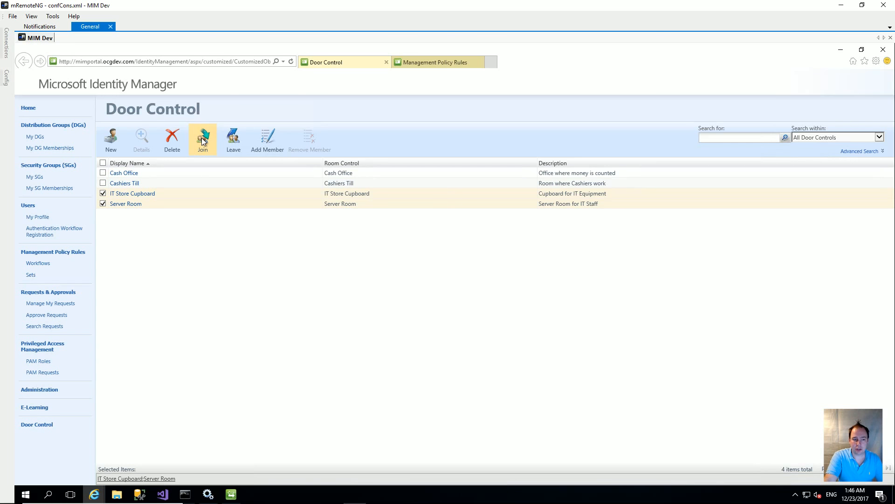
left_click(203, 139)
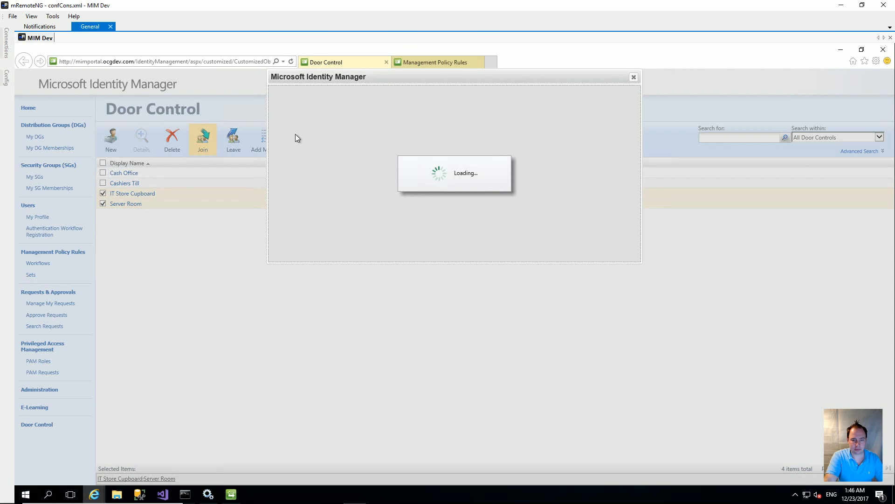
left_click(565, 255)
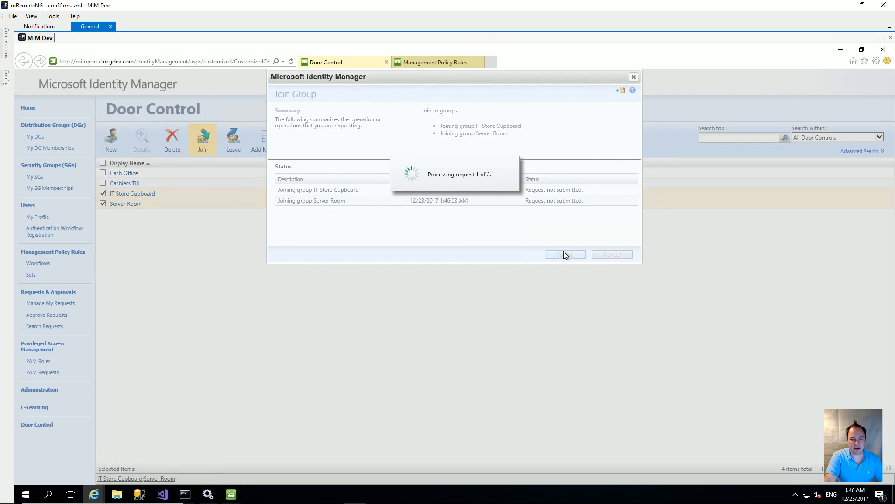
left_click(574, 254)
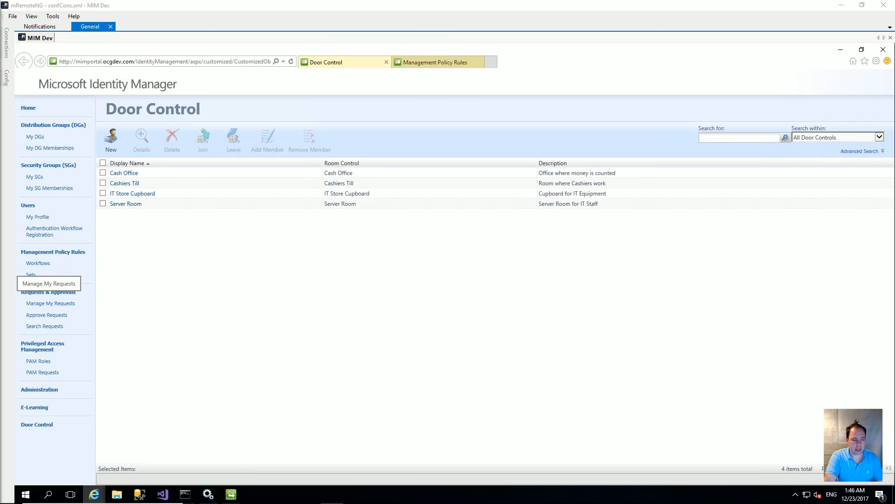
In CreateConfiguration.xml, paste the MembershipLocked UocCheckBox block after the Description control.
left_click(163, 494)
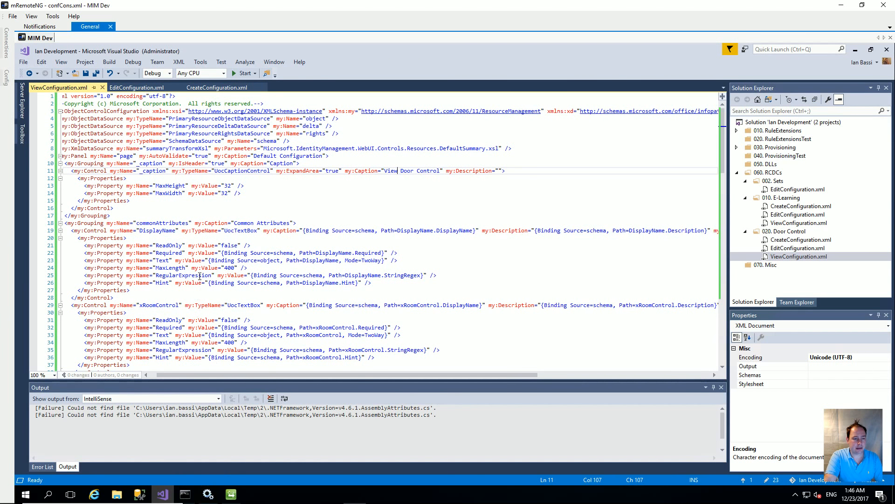
left_click(197, 87)
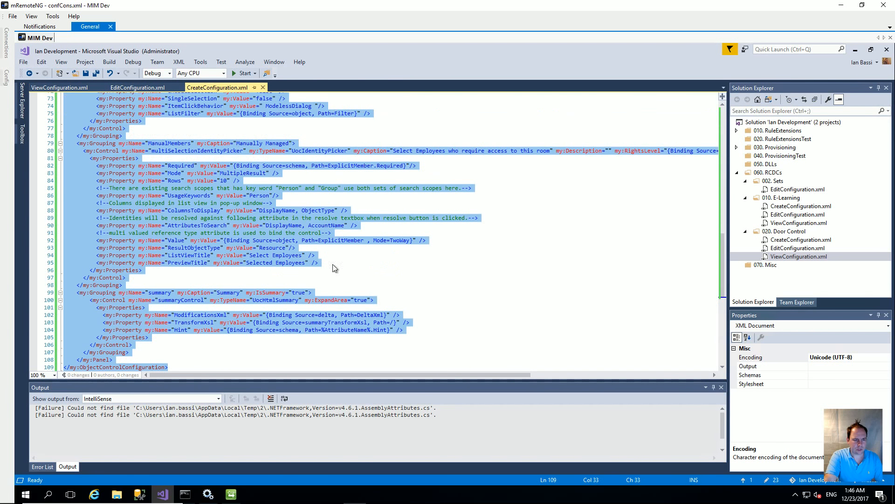
left_click(470, 271)
scroll(469, 271, "up", 20)
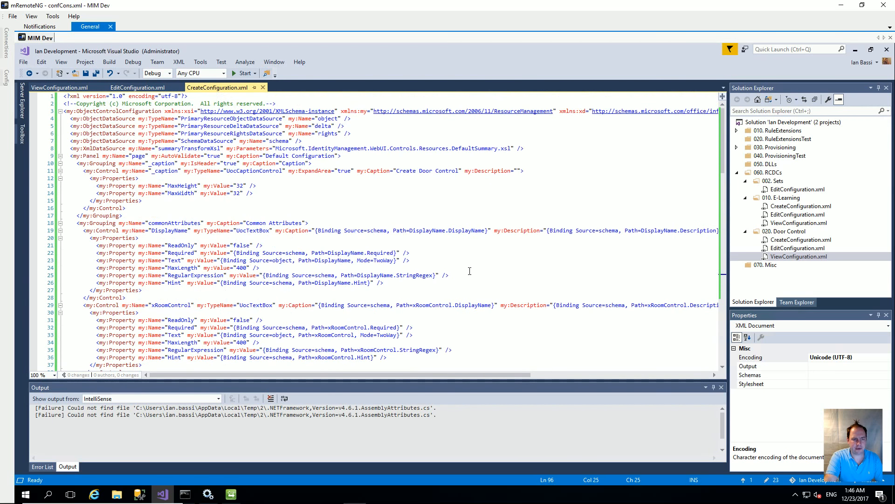
scroll(467, 270, "down", 5)
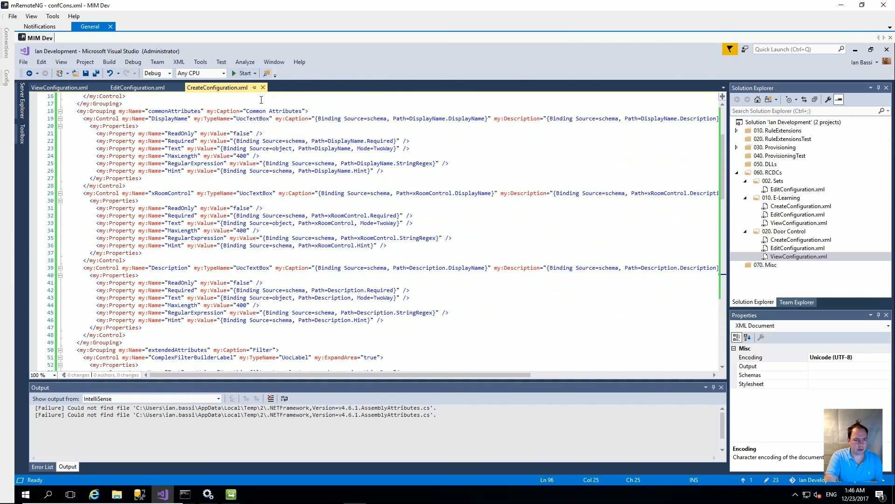
scroll(276, 201, "down", 3)
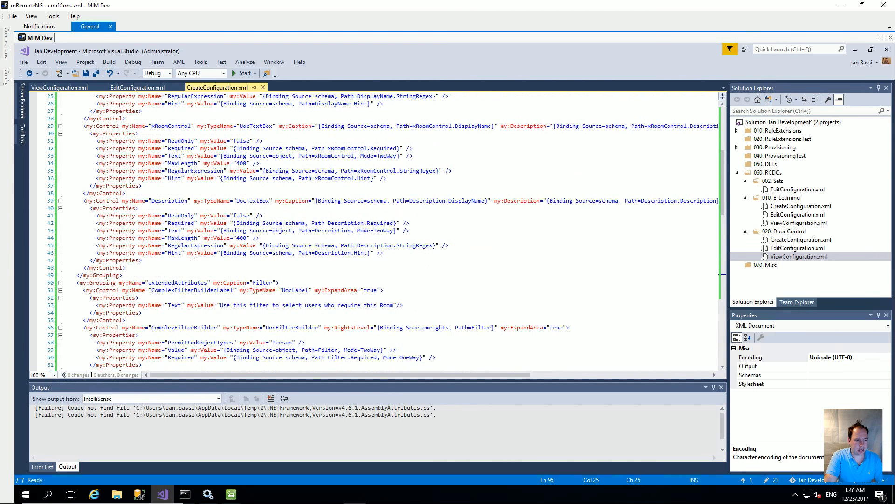
left_click(131, 265)
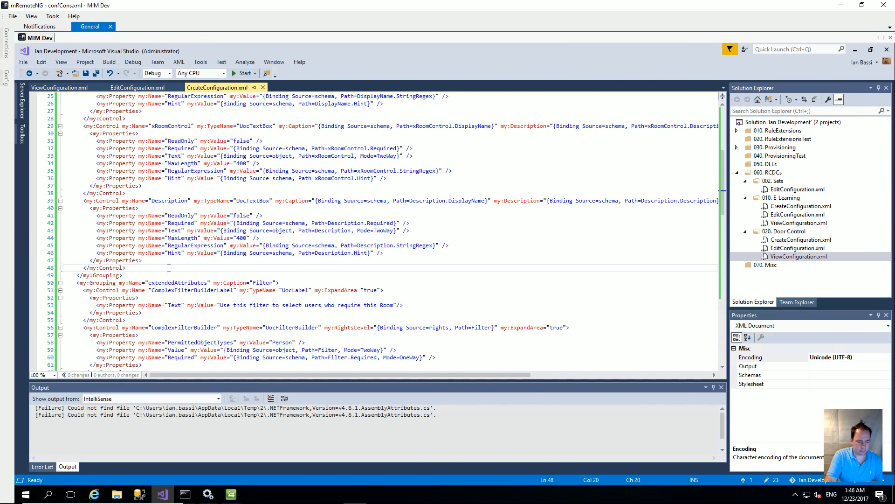
key("Return")
key("ctrl+v")
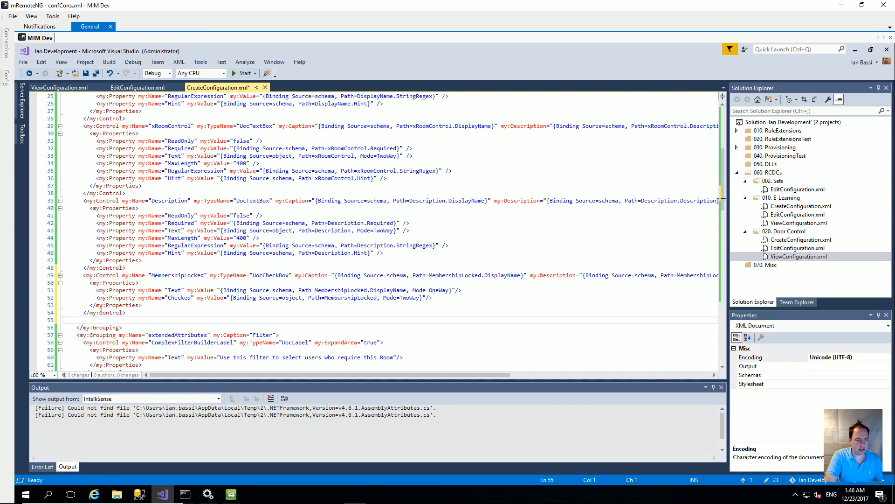
key("BackSpace")
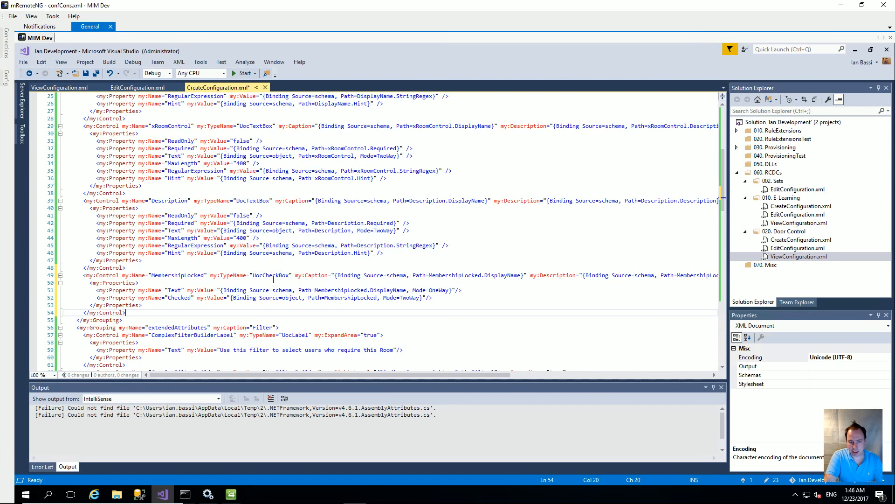
left_click_drag(463, 375, 539, 375)
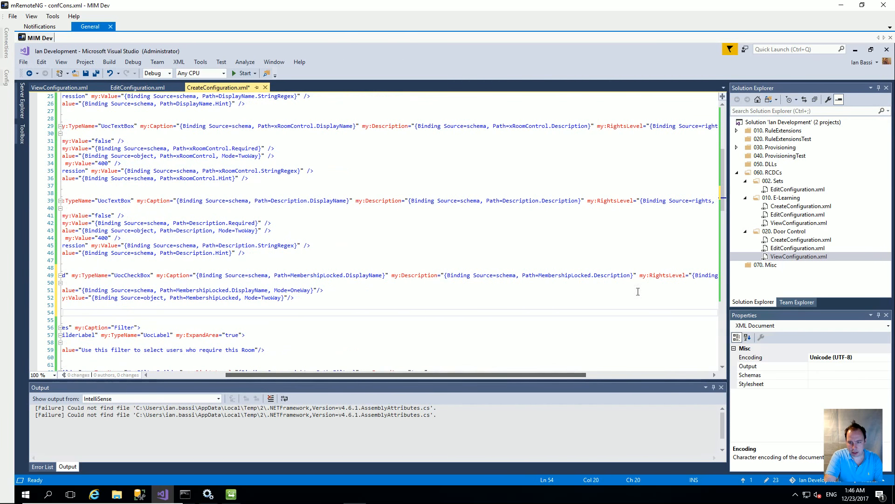
Save CreateConfiguration.xml, select all its text, and bring back the Door Control portal page.
left_click(85, 73)
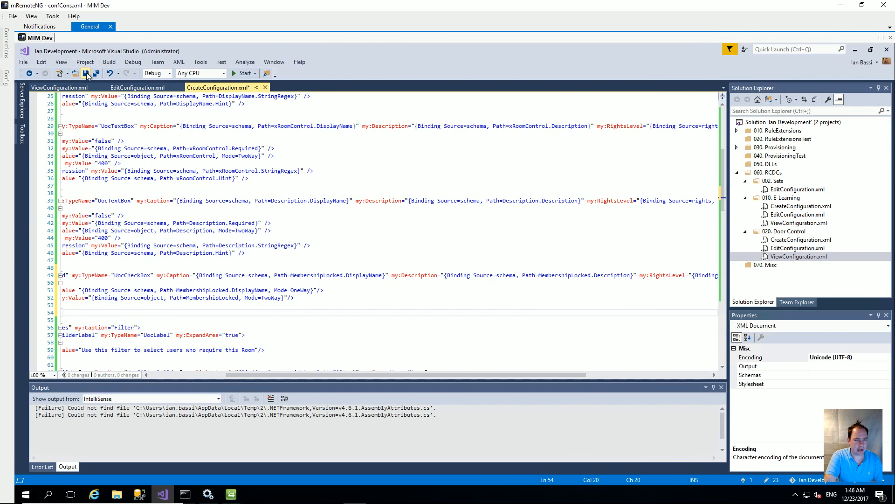
left_click(357, 237)
key("ctrl+a")
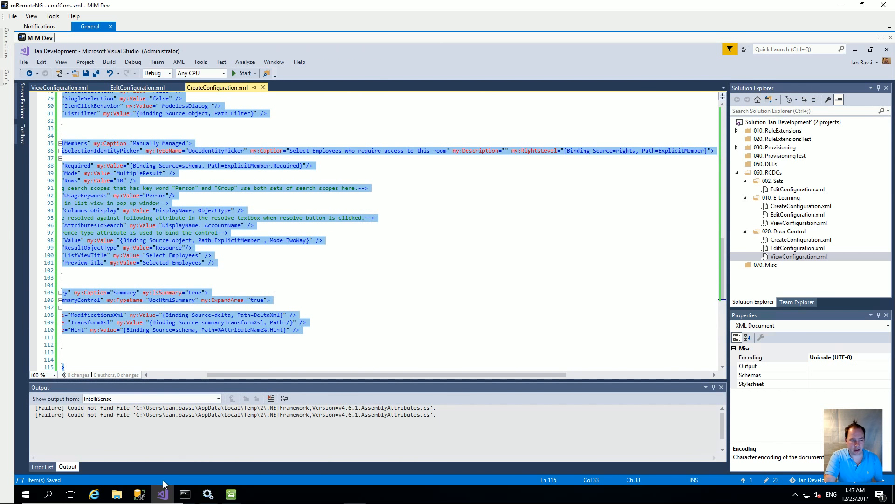
mouse_move(93, 495)
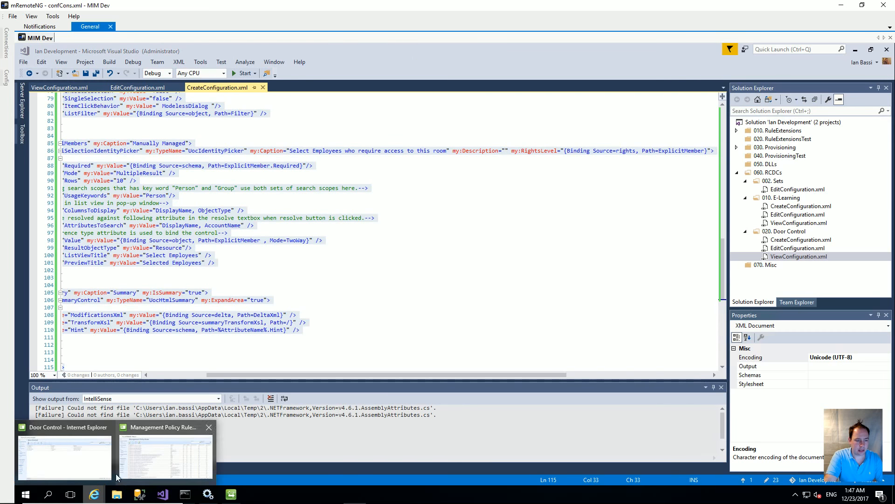
left_click(82, 457)
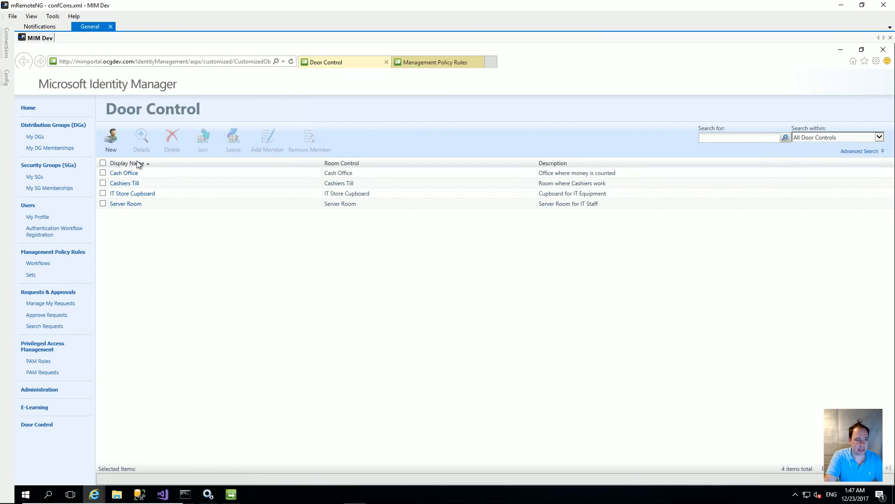
In a new portal home tab, open the Door Control Creation configuration's extended attributes.
right_click(47, 111)
left_click(64, 124)
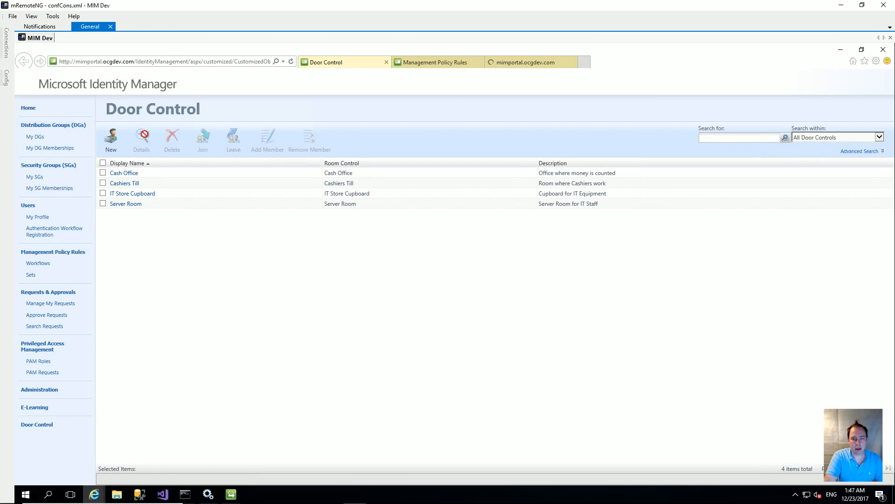
left_click(512, 63)
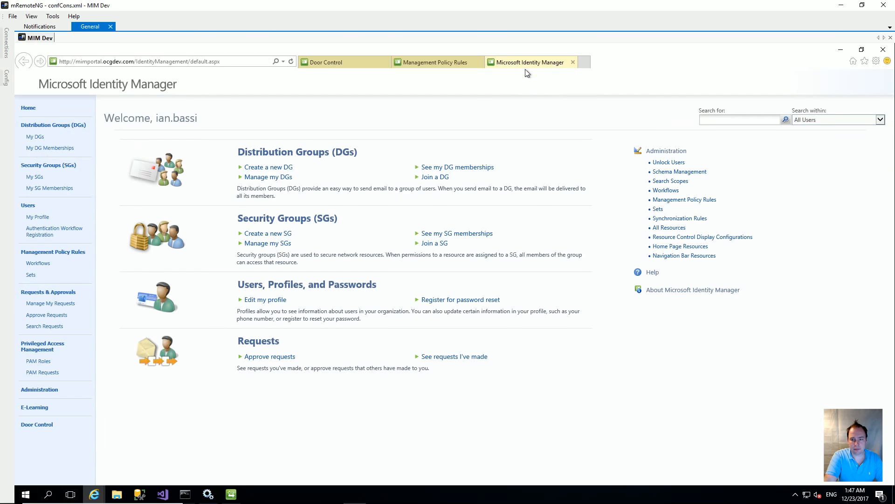
left_click(701, 244)
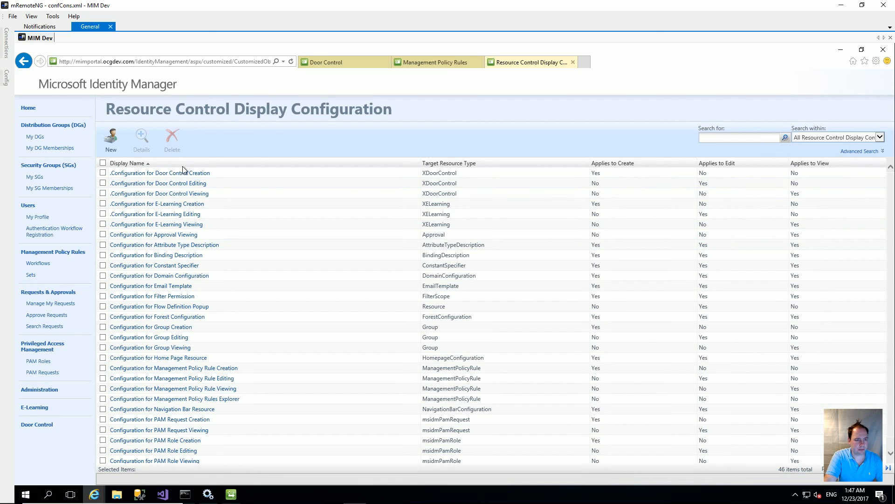
left_click(192, 172)
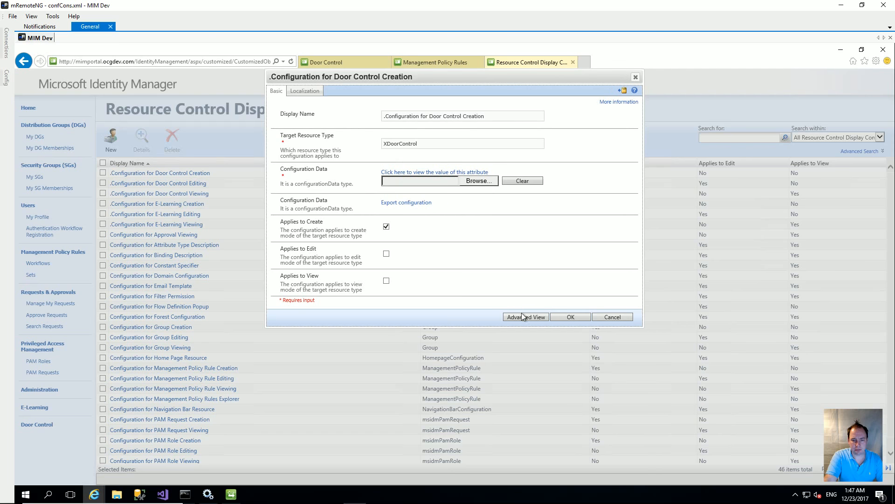
left_click(524, 317)
left_click(349, 91)
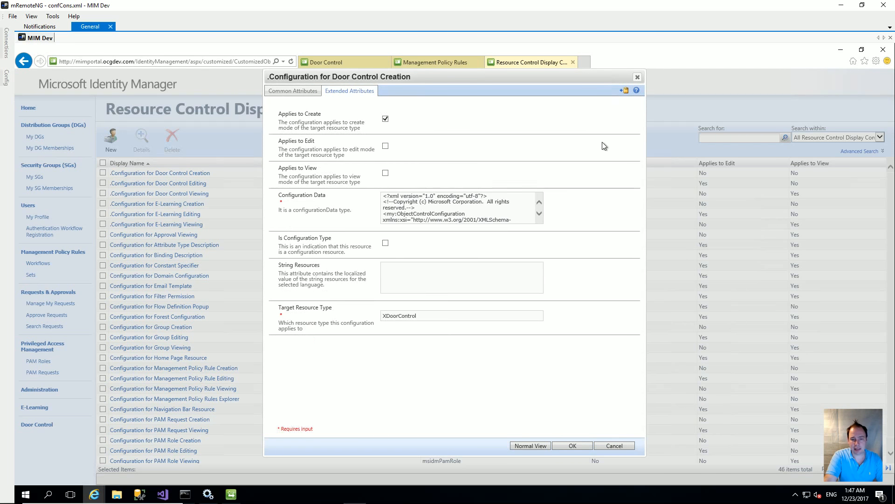
Replace the Configuration Data with the pasted updated XML and submit the change.
right_click(485, 197)
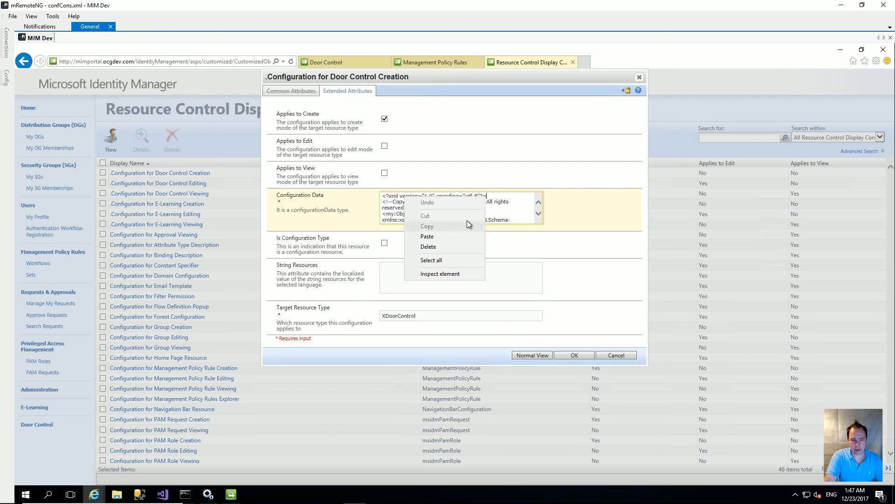
right_click(500, 212)
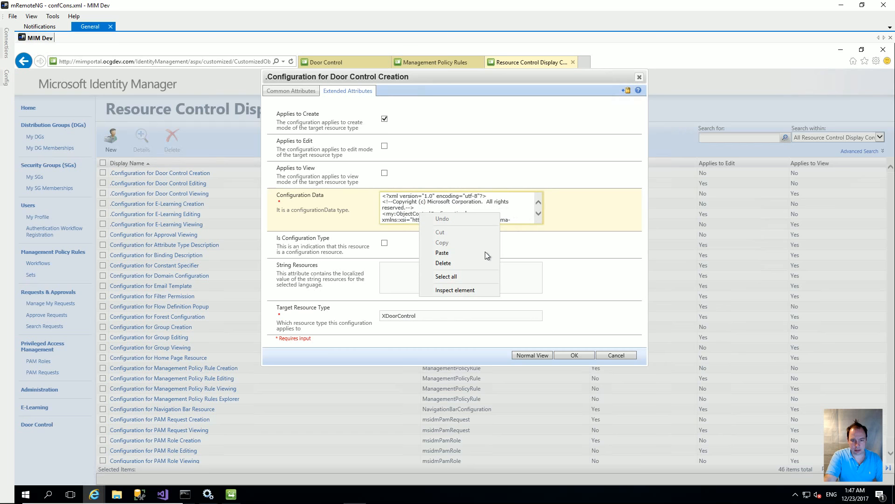
left_click(467, 276)
key("Delete")
key("ctrl+v")
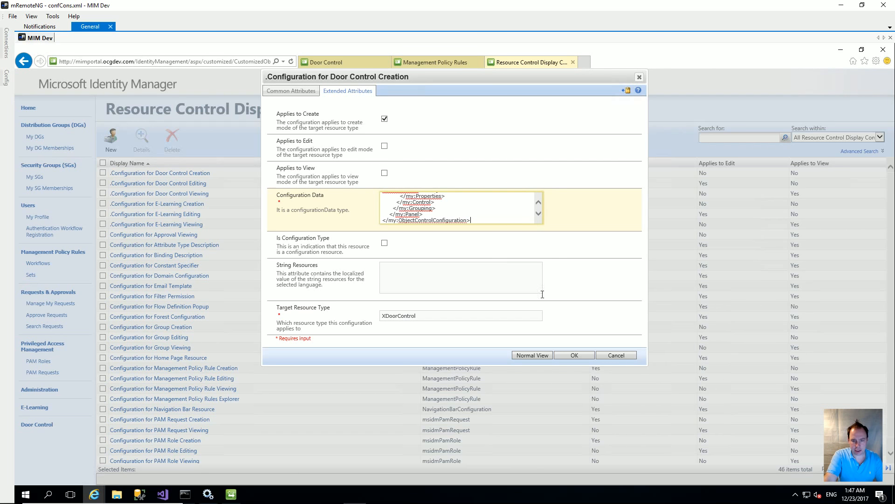
left_click(569, 355)
left_click(576, 253)
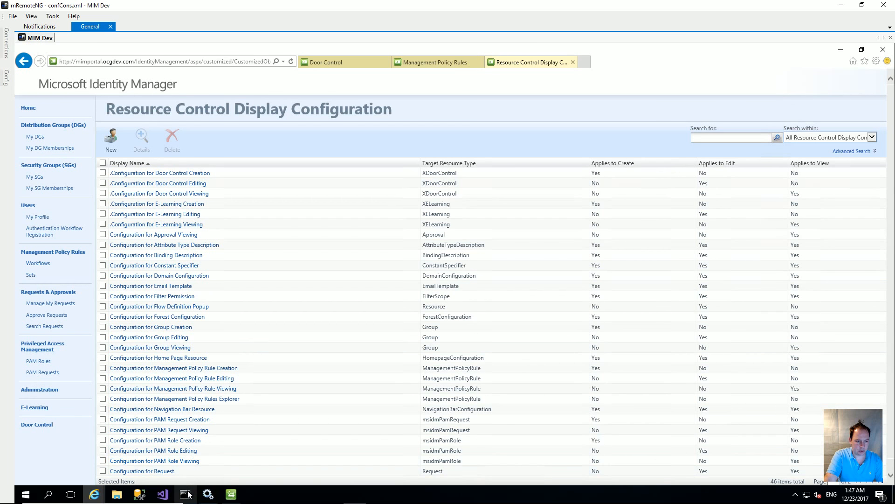
Rerun iisreset in the admin console, then start a new Door Control from the Door Control list.
left_click(185, 494)
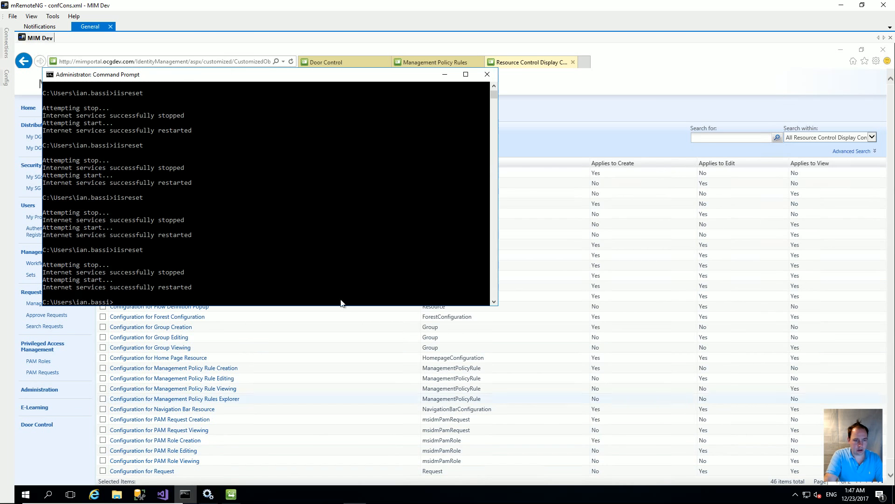
key("Up")
key("Return")
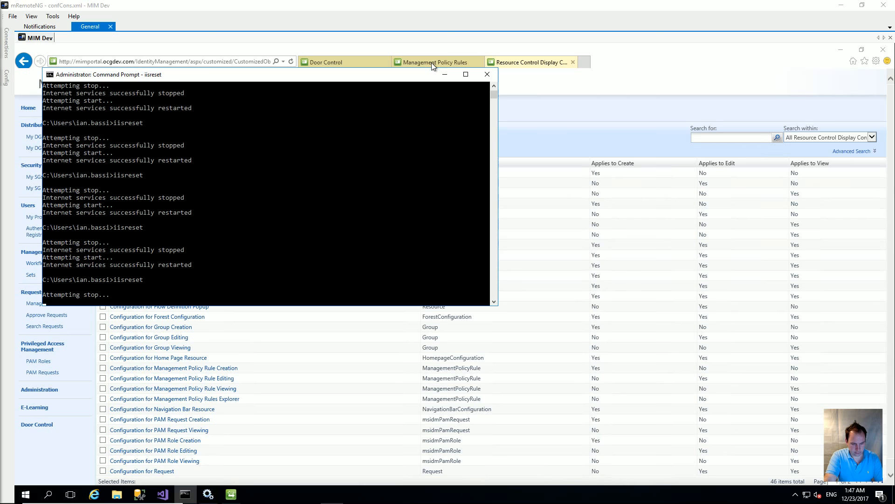
left_click(346, 63)
left_click(115, 142)
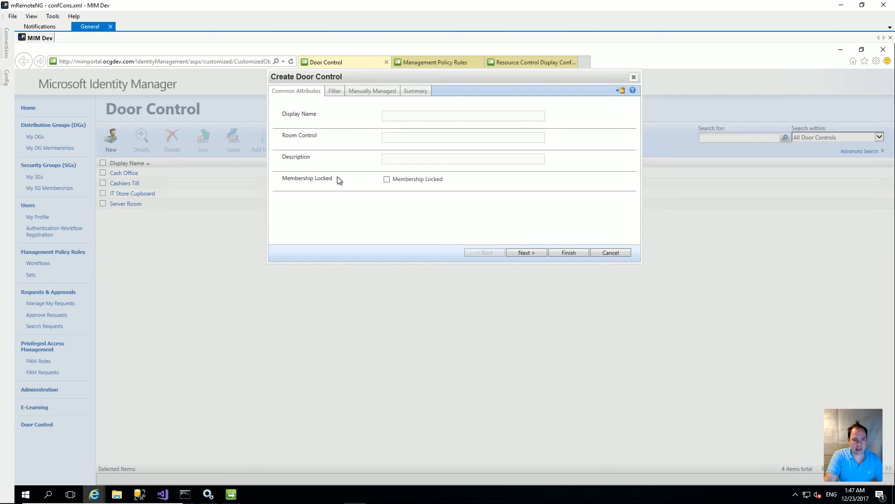
Fill Display Name and Room Control with 'HR Vault' and move on to Description.
left_click(404, 116)
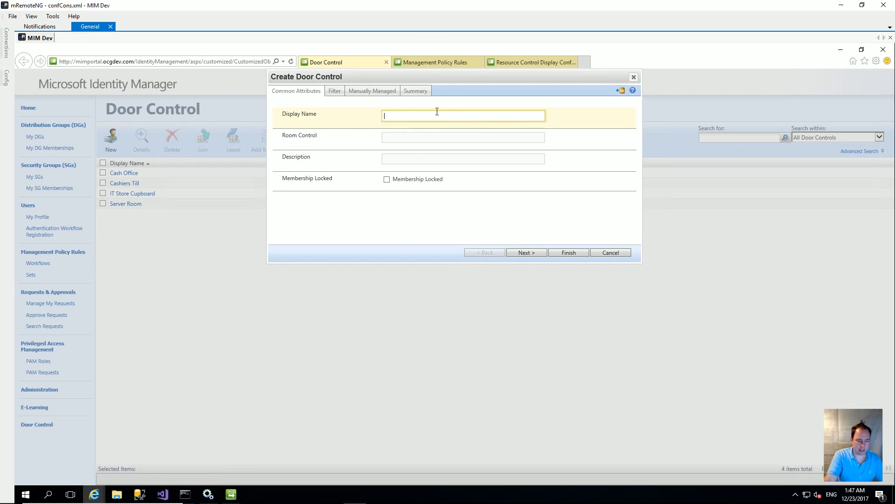
type("HR Vault")
key("Tab")
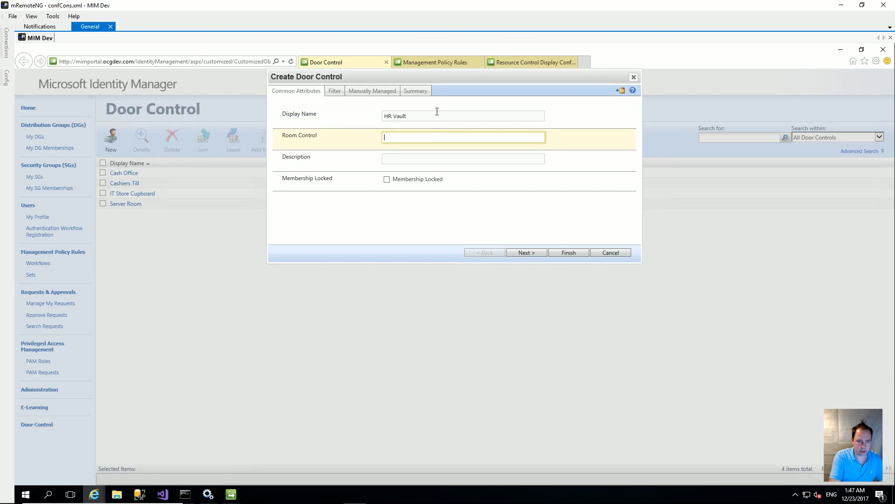
type("HR Vault")
key("Tab")
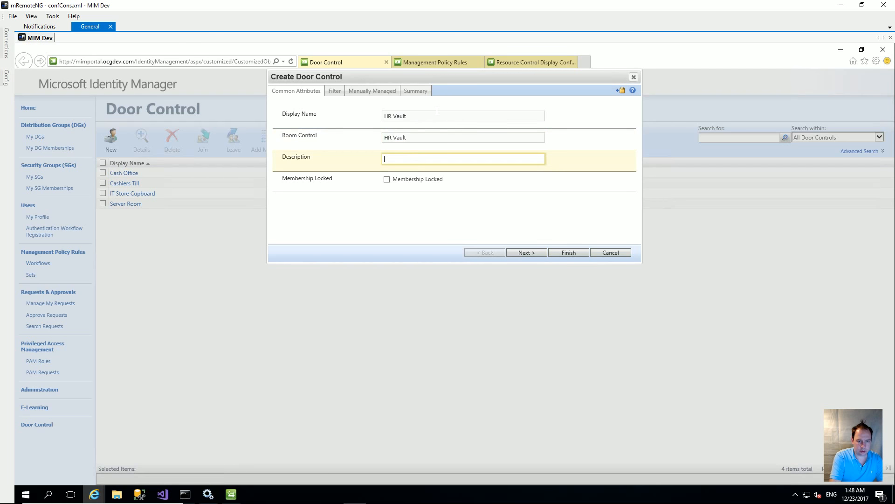
type("HR Vault")
Add a membership filter statement: Account Name is 12345.
left_click(527, 252)
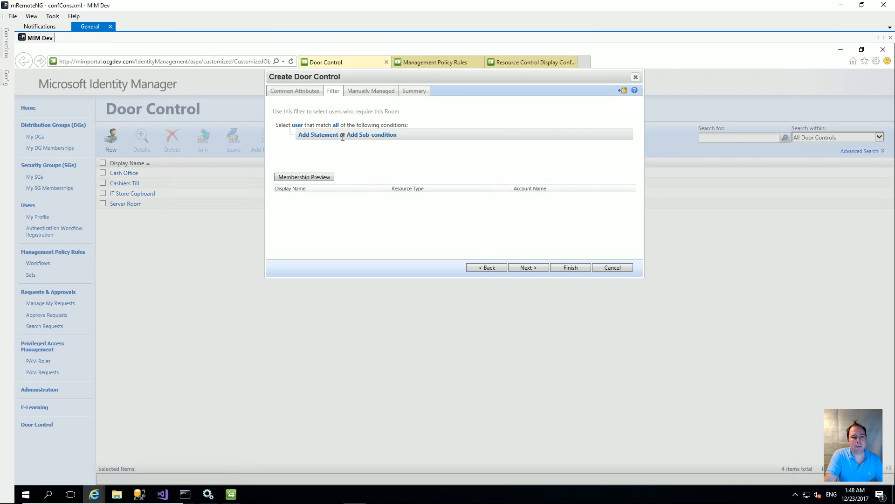
left_click(328, 135)
left_click(329, 144)
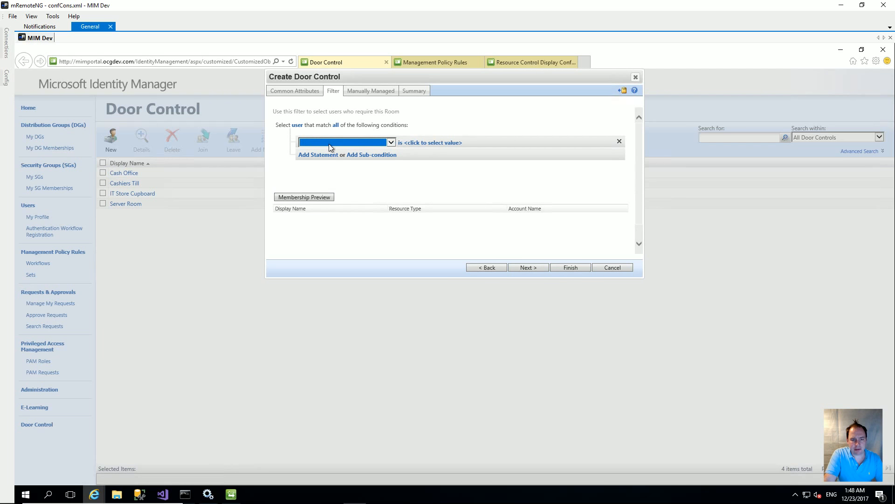
left_click(332, 147)
left_click(333, 150)
left_click(389, 141)
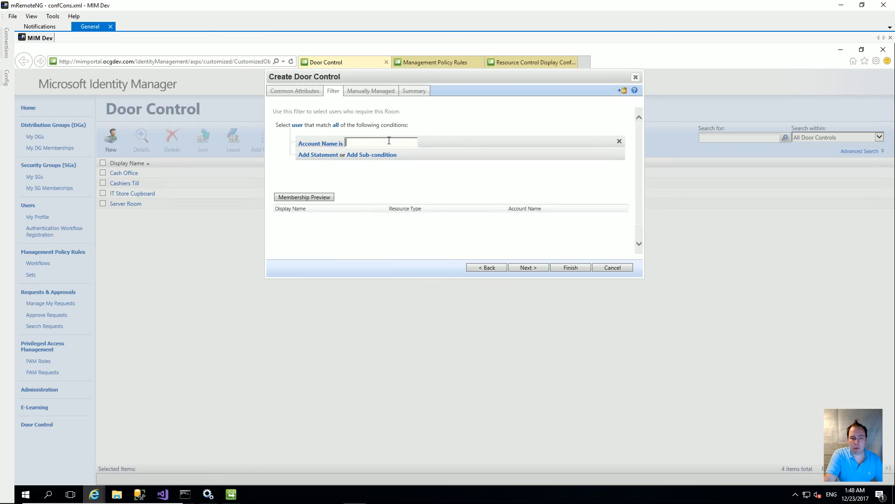
type("12345")
left_click(396, 169)
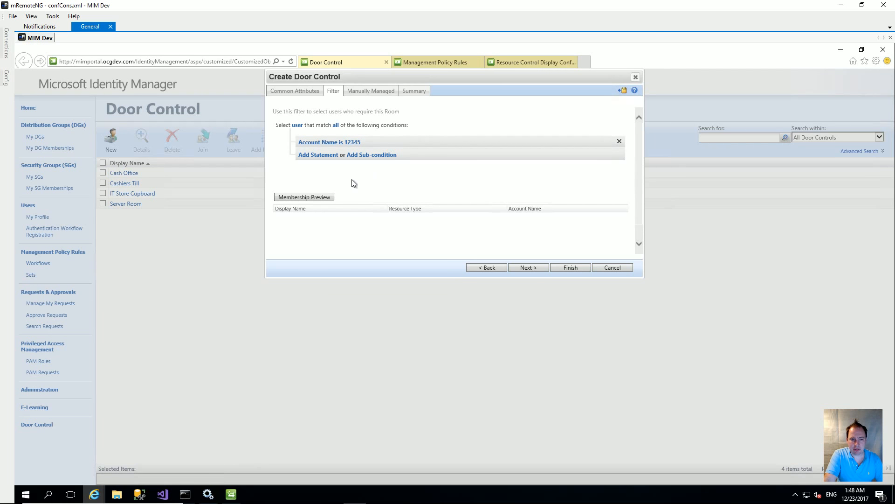
Preview matching members, then finish and submit the new HR Vault door control.
left_click(308, 197)
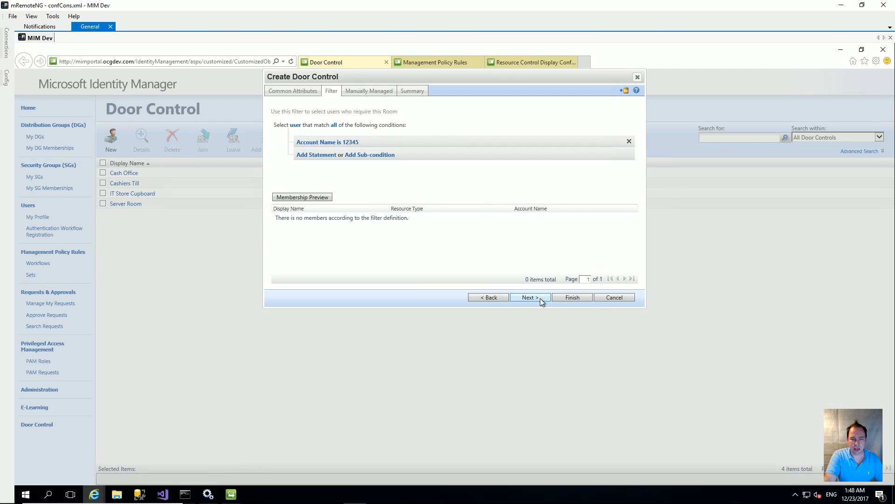
left_click(570, 297)
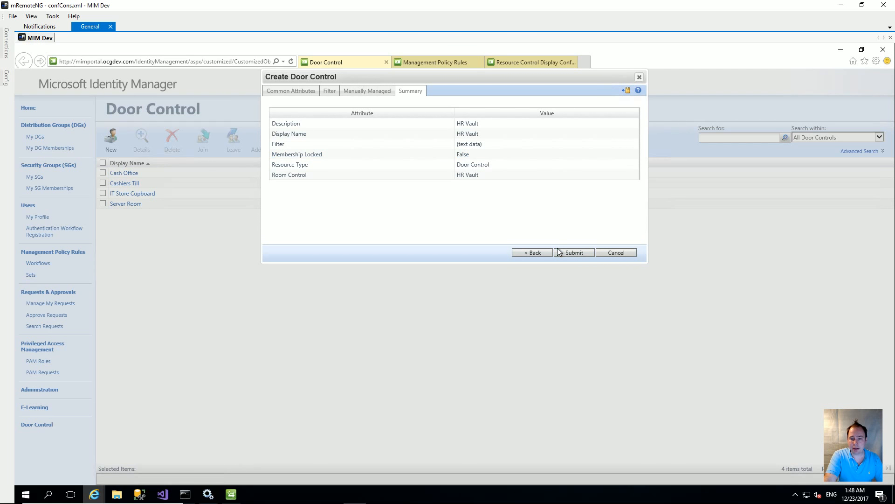
left_click(569, 250)
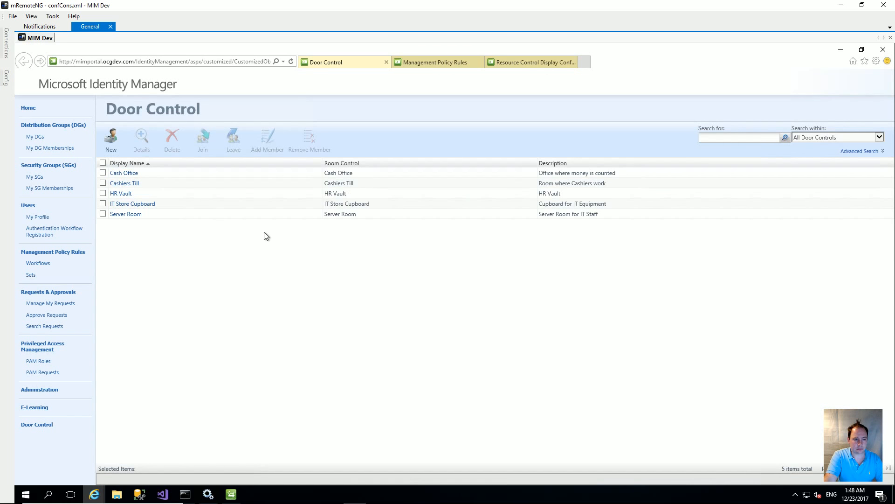
Join the HR Vault door control, confirm the completed request, then reselect HR Vault to add members.
left_click(103, 193)
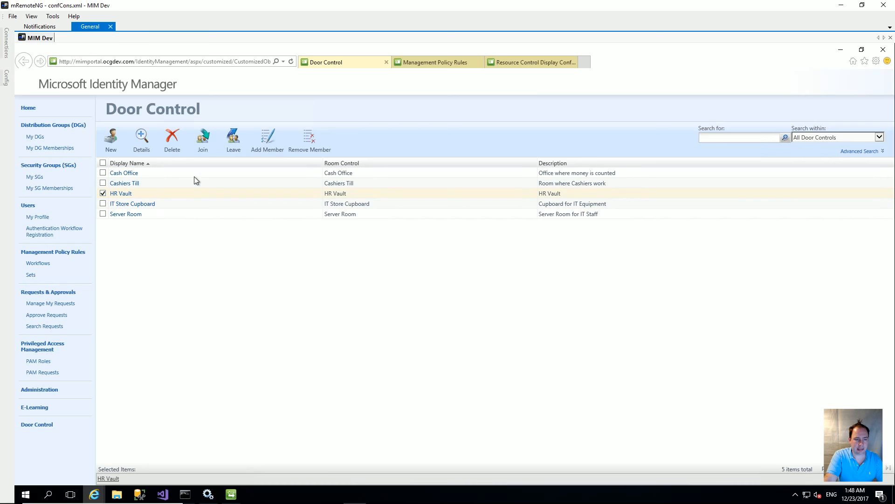
left_click(209, 153)
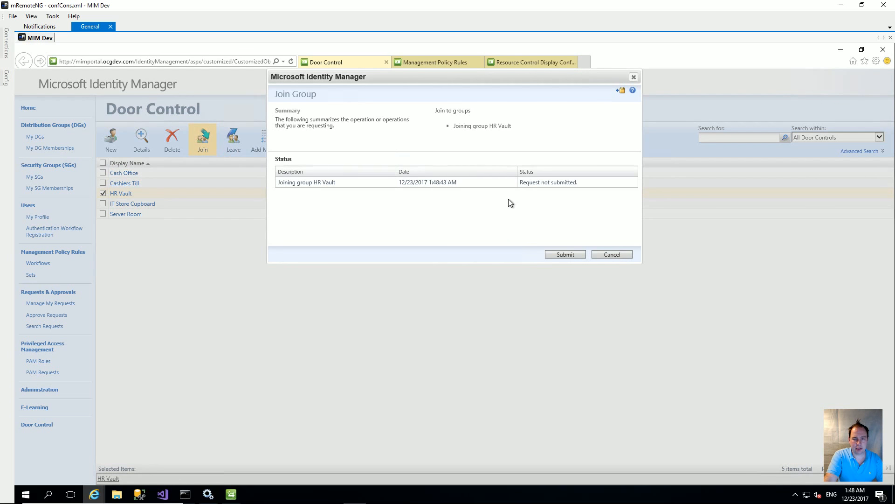
left_click(565, 254)
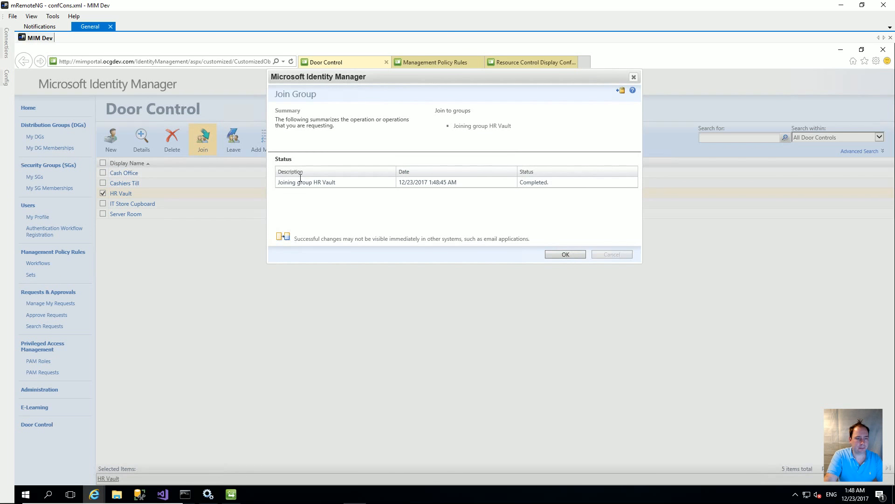
left_click(557, 255)
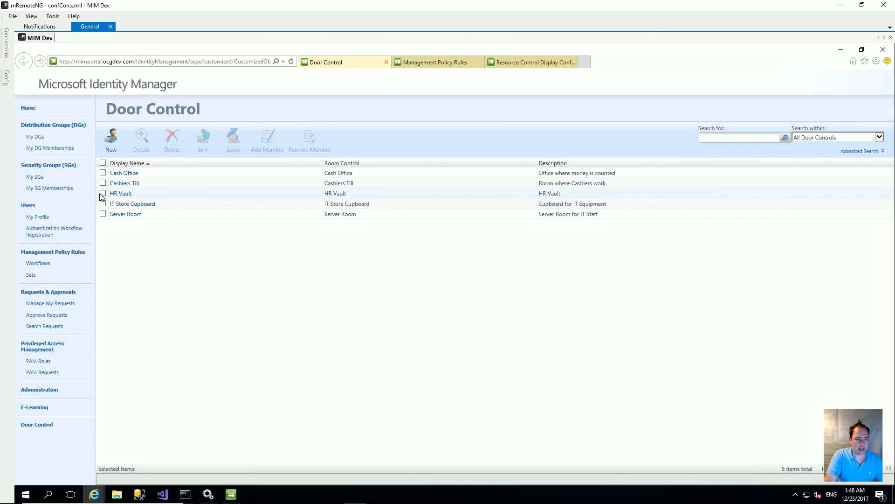
left_click(103, 193)
left_click(257, 137)
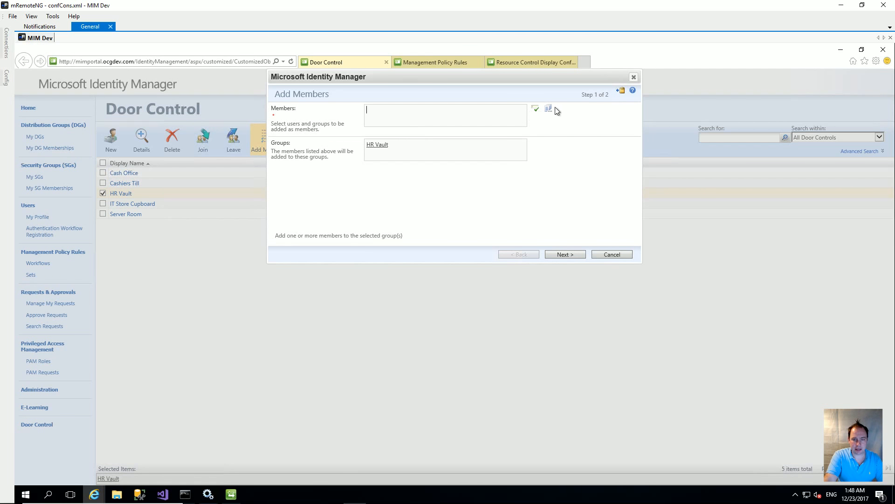
Pick three users from All Users as HR Vault members and submit the request.
left_click(549, 108)
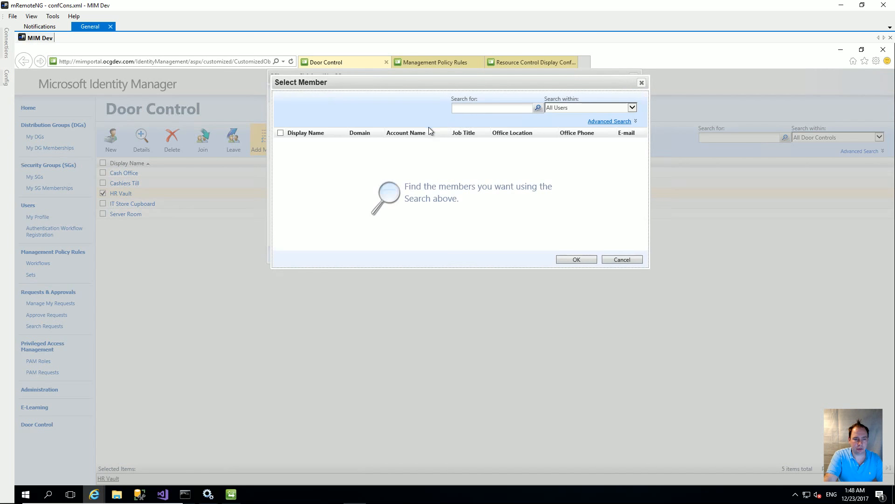
left_click(537, 108)
left_click(279, 163)
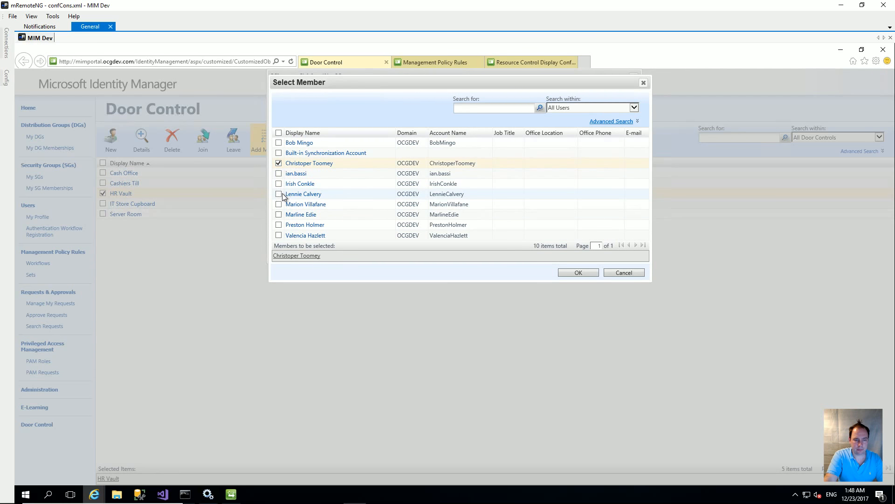
left_click(279, 193)
left_click(278, 204)
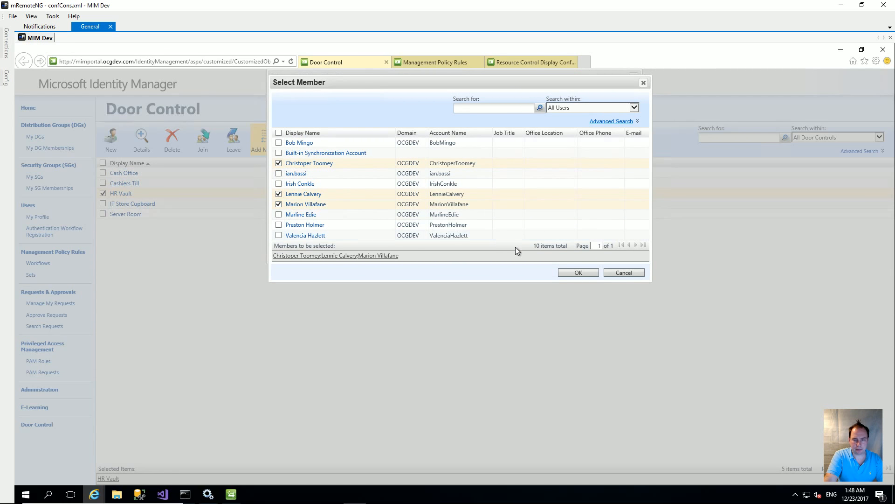
left_click(576, 273)
left_click(565, 255)
left_click(575, 253)
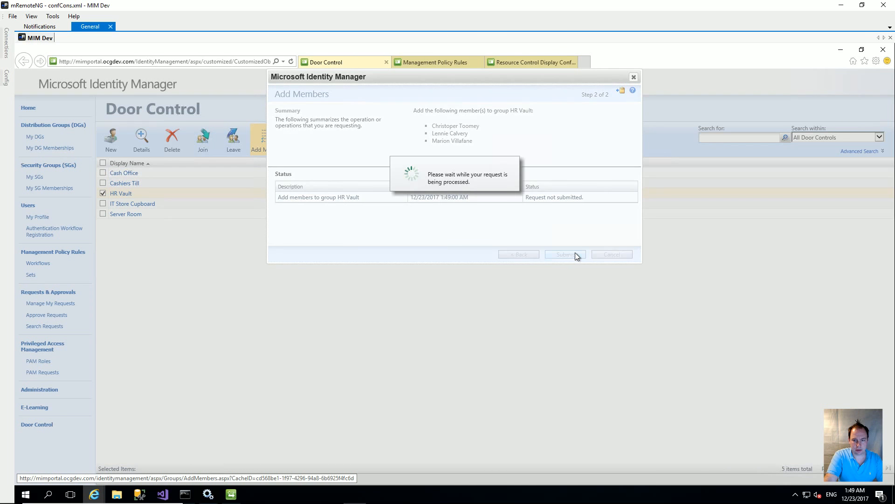
left_click(566, 255)
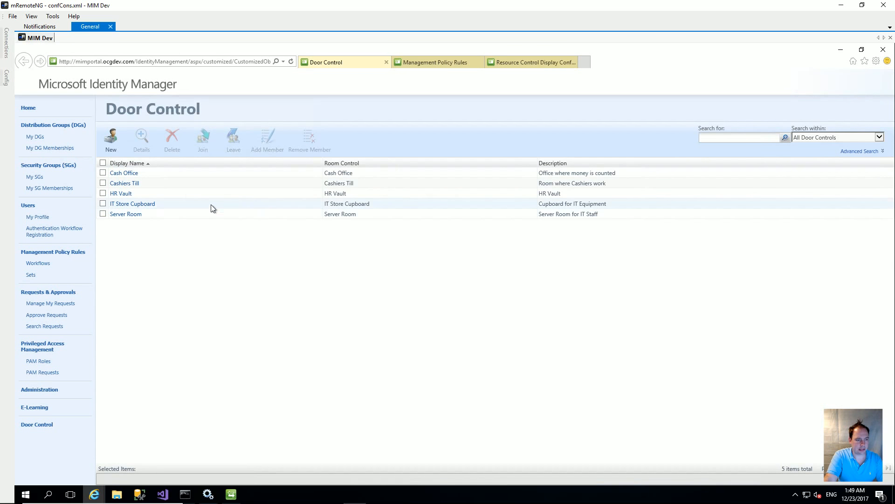
left_click(135, 204)
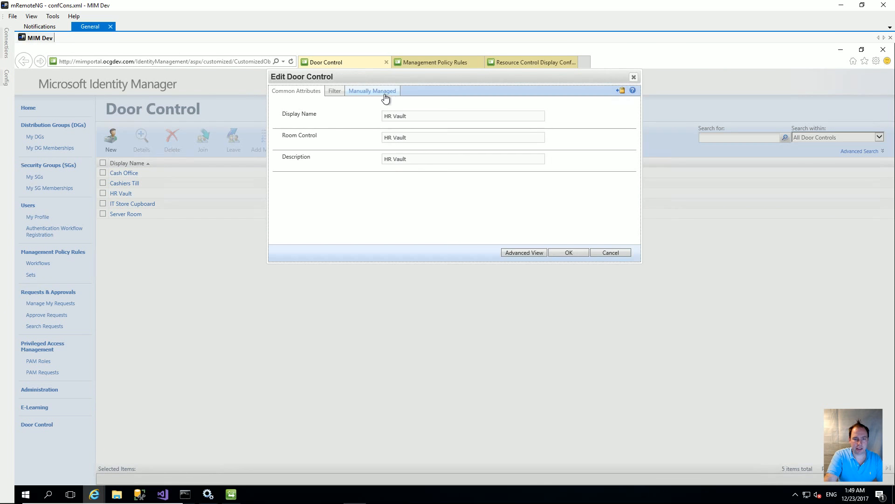
left_click(372, 91)
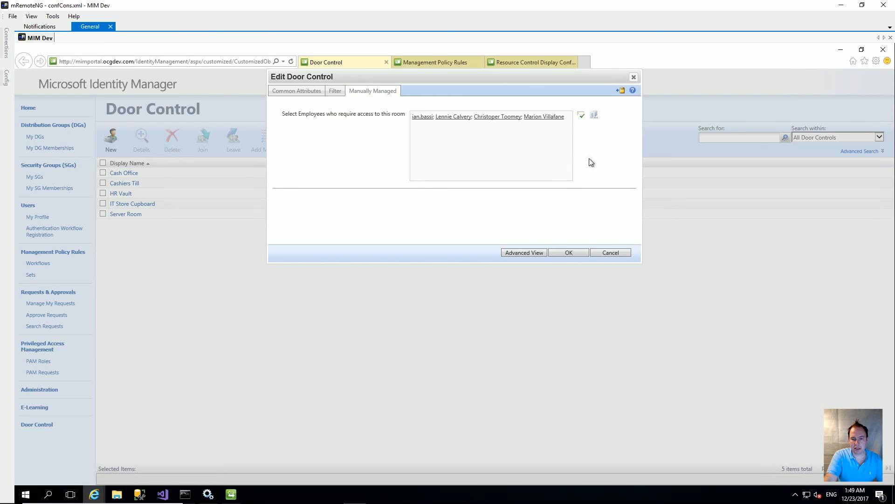
left_click(615, 254)
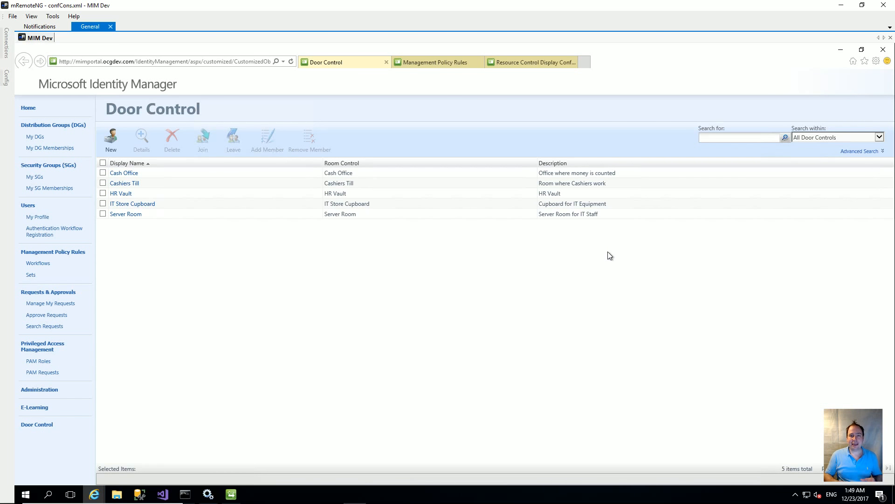